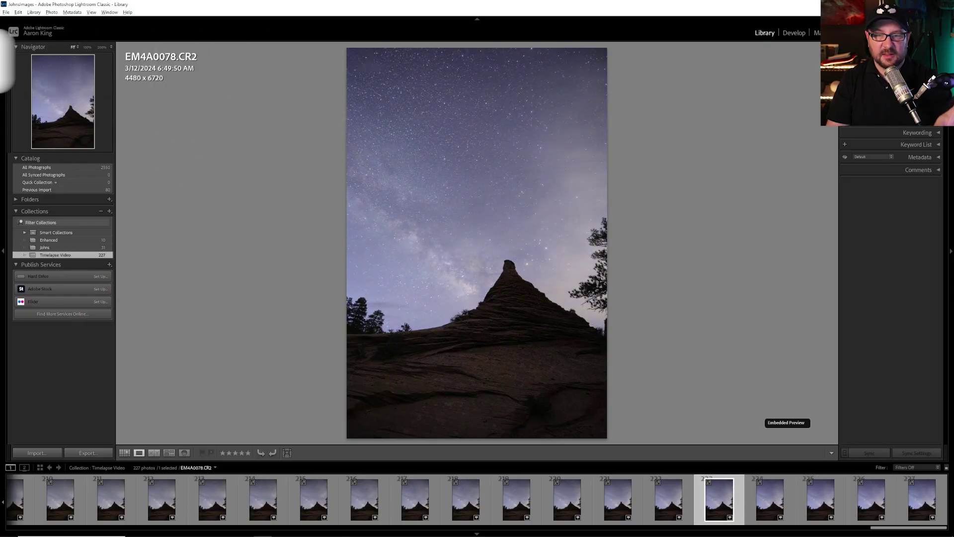
# Examine the final photos of the Timelapse Video collection up to EM4A0080.CR2 to determine the sequence's last frame.
pyautogui.press('Right')
pyautogui.press('Right')
pyautogui.press('Right')
pyautogui.press('Right')
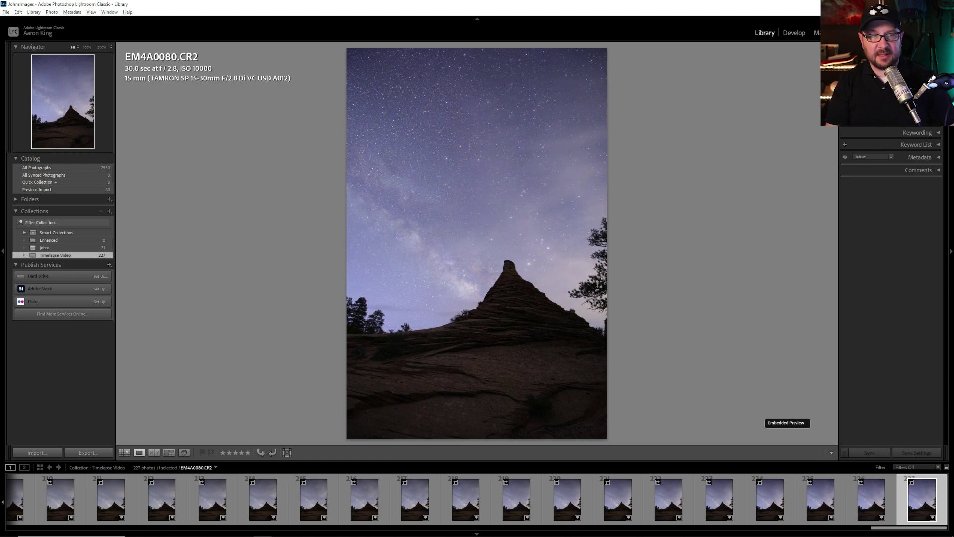
pyautogui.press('Left')
pyautogui.press('Right')
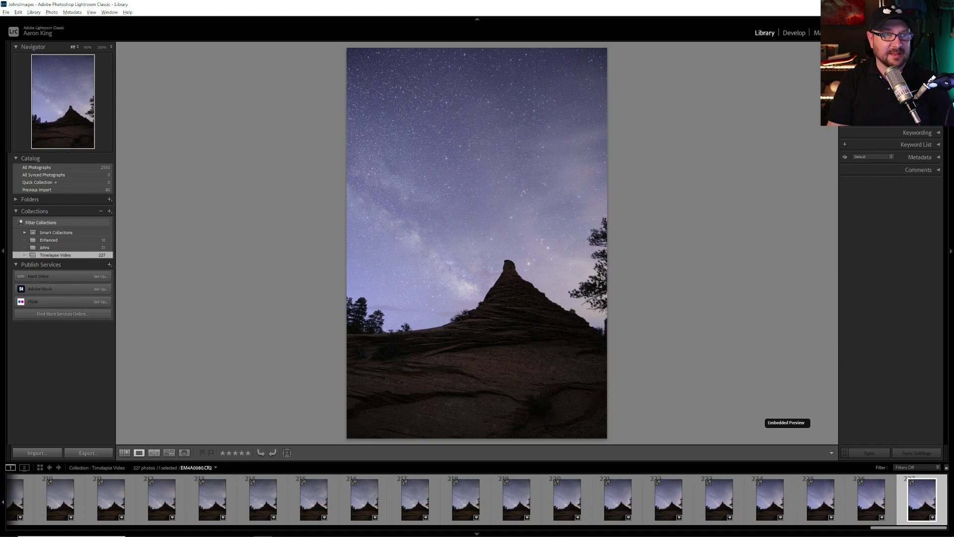
pyautogui.press('Left')
pyautogui.press('Right')
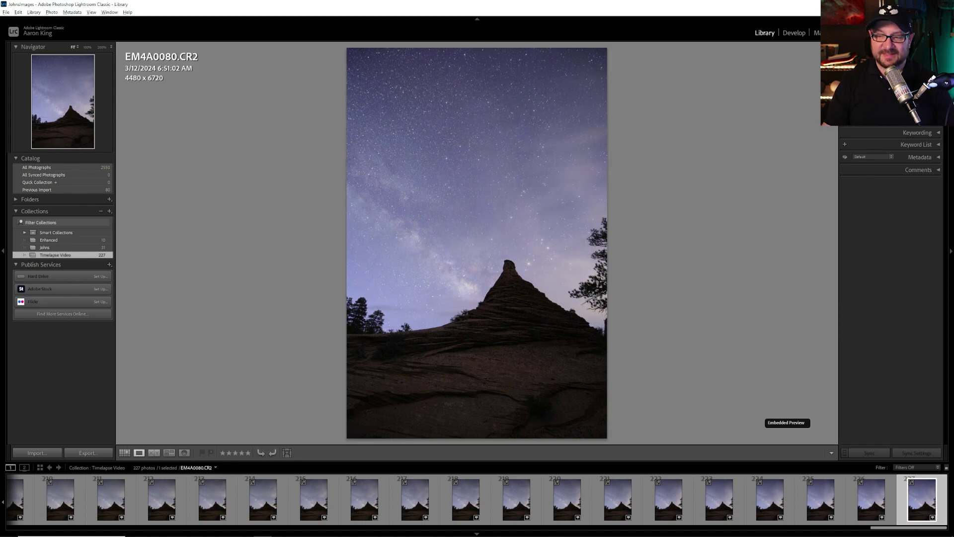
# Mark the last photo of the sequence, EM4A0080.CR2, with a blue color label.
pyautogui.rightClick(922, 489)
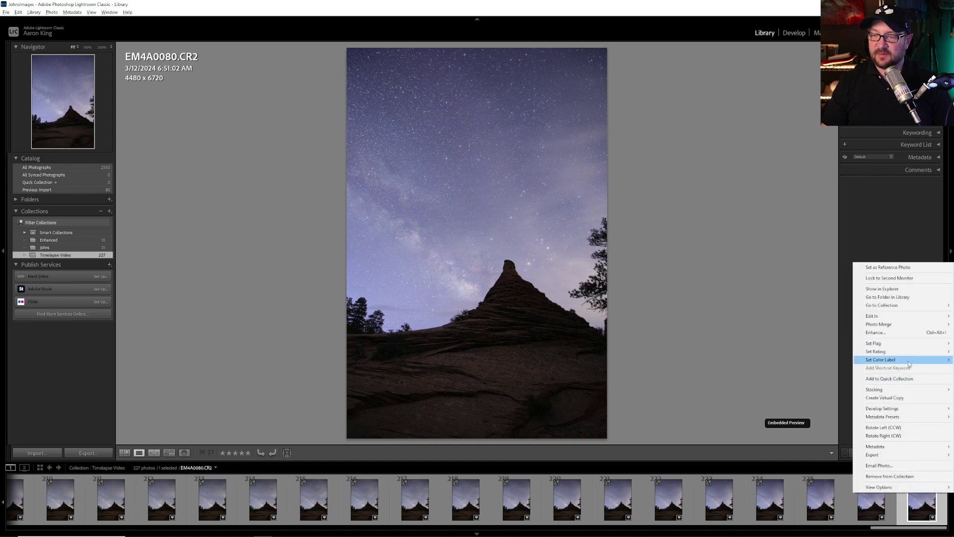
pyautogui.moveTo(910, 363)
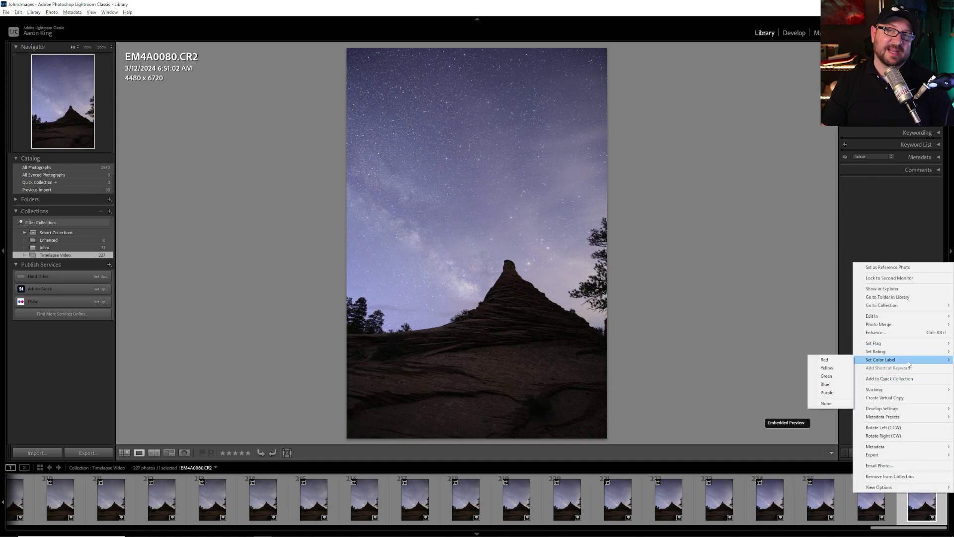
pyautogui.click(825, 384)
pyautogui.click(789, 502)
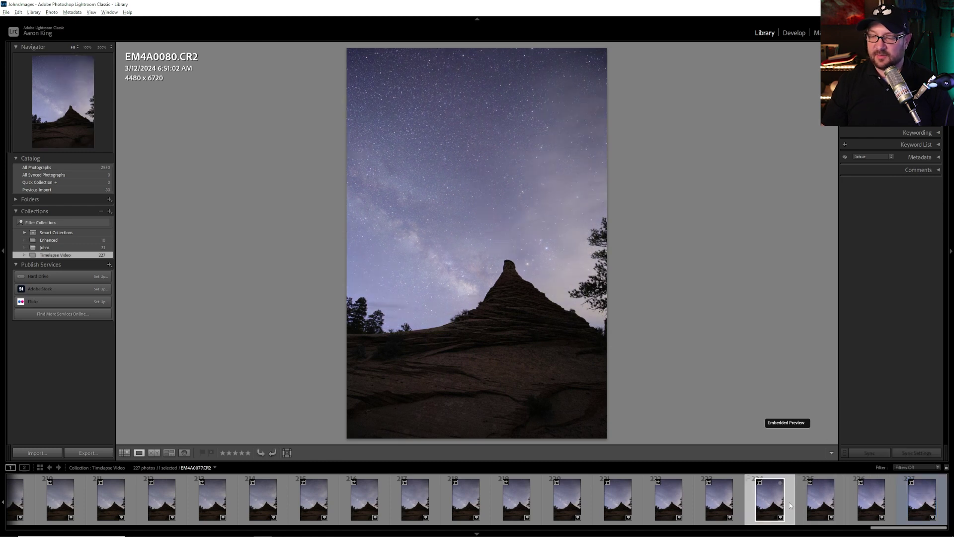
pyautogui.click(906, 494)
pyautogui.click(872, 506)
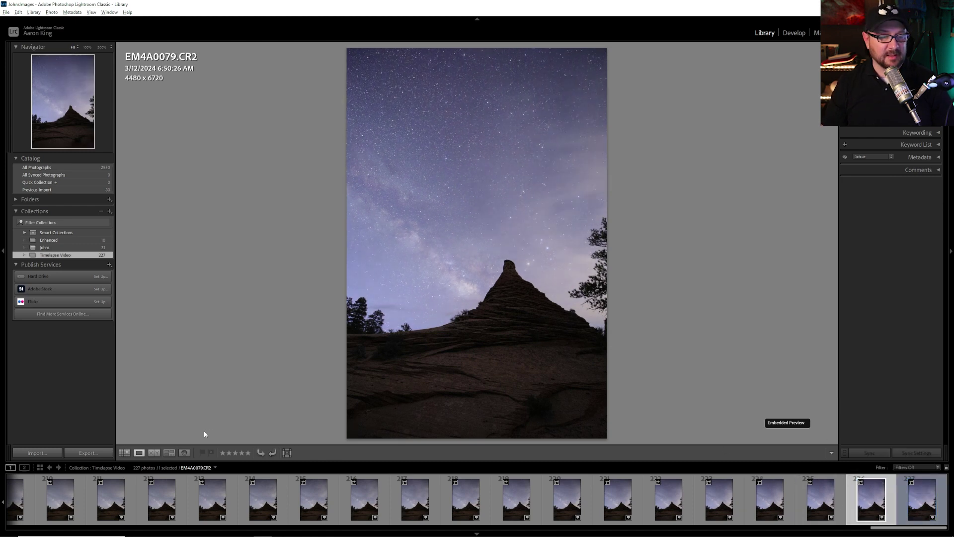
# Review the photos from the start of the collection through the early test shots to locate the first vertical timelapse frames.
pyautogui.moveTo(902, 531); pyautogui.dragTo(42, 526)
pyautogui.click(48, 505)
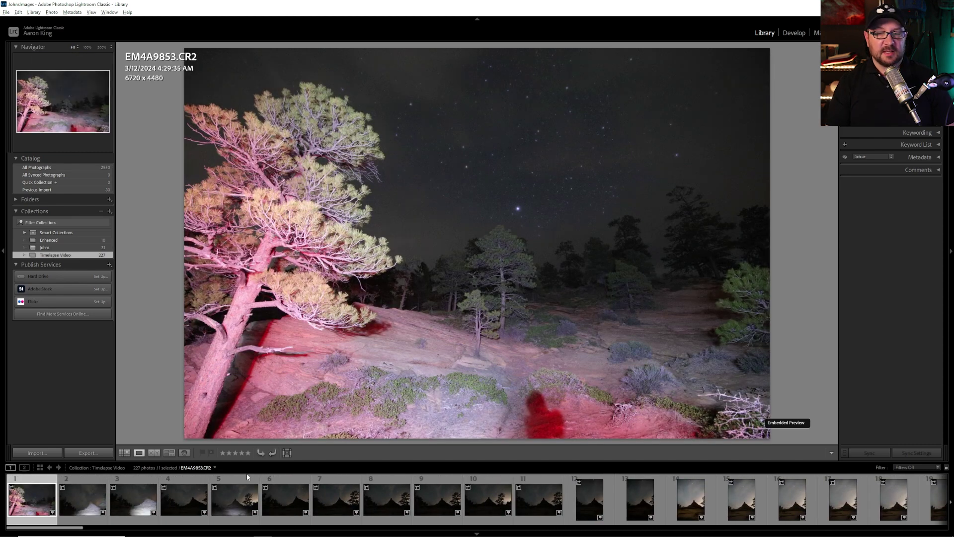
pyautogui.press('Right')
pyautogui.press('Right')
pyautogui.press('Right')
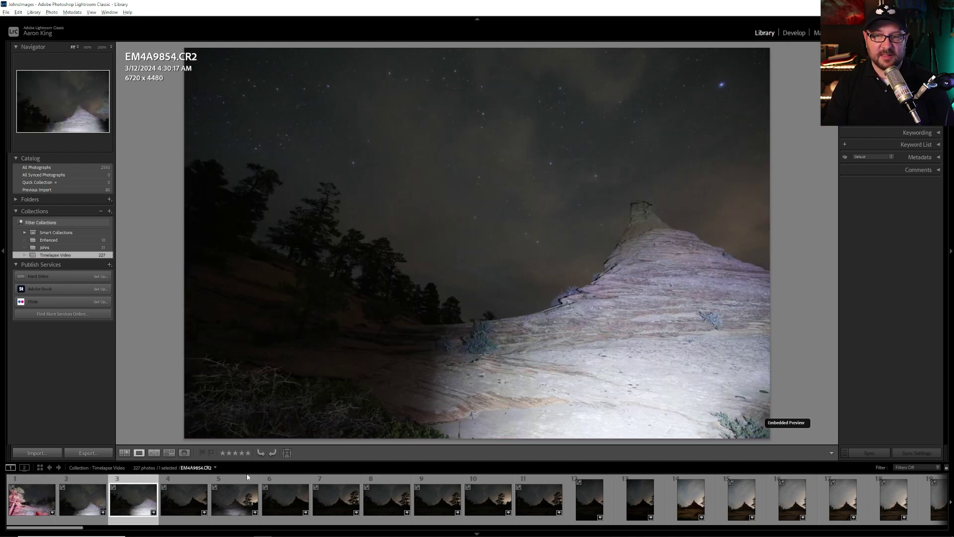
pyautogui.press('Right')
pyautogui.press('Right')
pyautogui.press('Right')
pyautogui.press('Right')
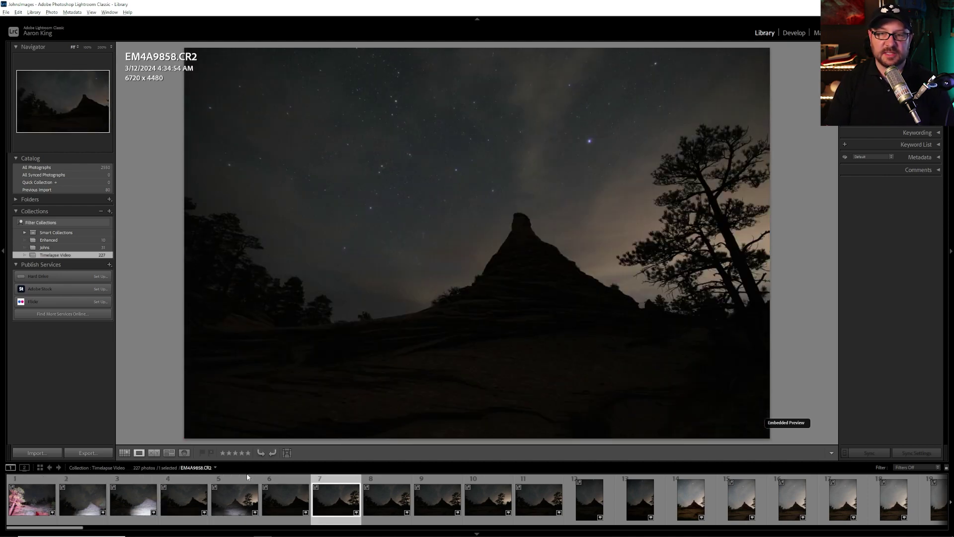
pyautogui.press('Right')
pyautogui.press('Right')
pyautogui.press('Right')
pyautogui.press('Right')
pyautogui.press('Right')
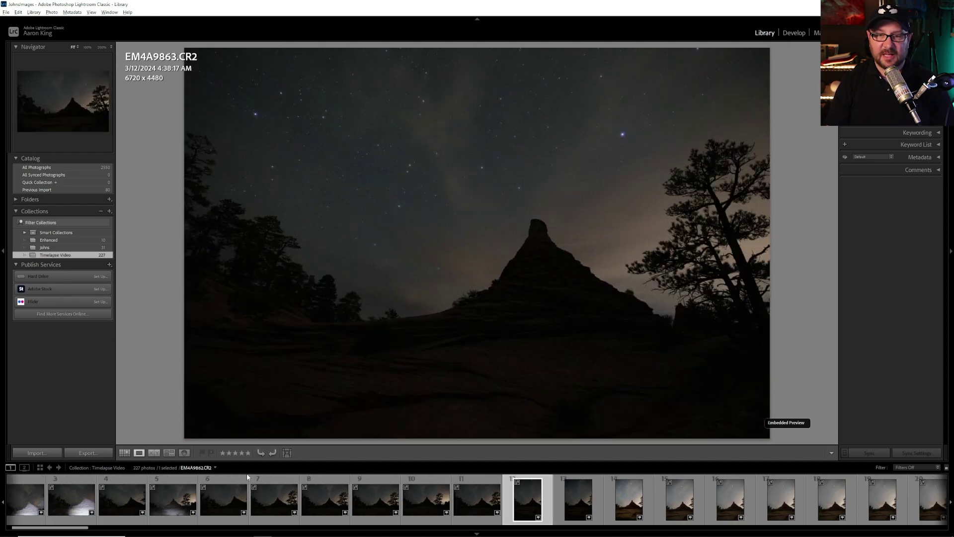
pyautogui.press('Right')
pyautogui.press('Right')
pyautogui.press('Right')
pyautogui.press('Right')
pyautogui.press('Right')
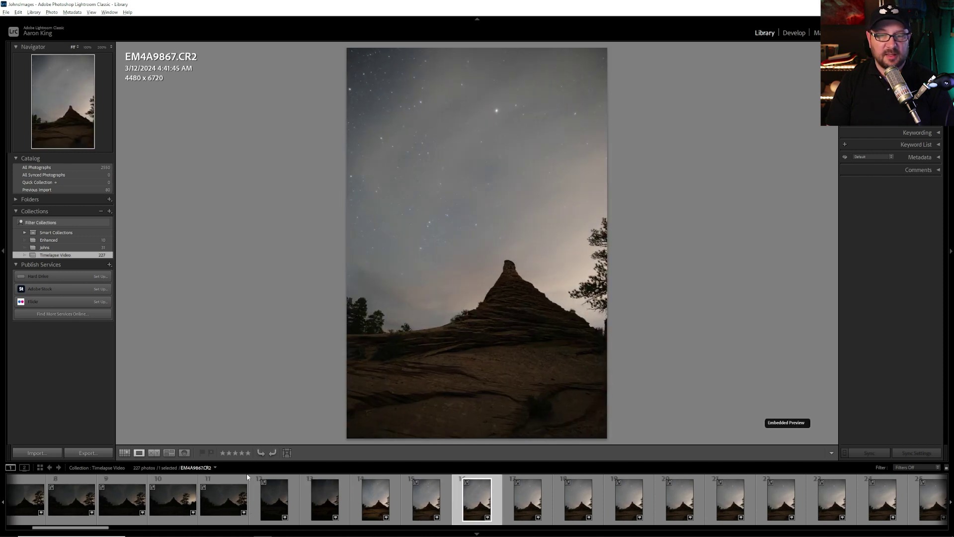
# Compare the vertical frames around EM4A9864.CR2 to EM4A9868.CR2, checking their composition and capture times.
pyautogui.press('Left')
pyautogui.press('Left')
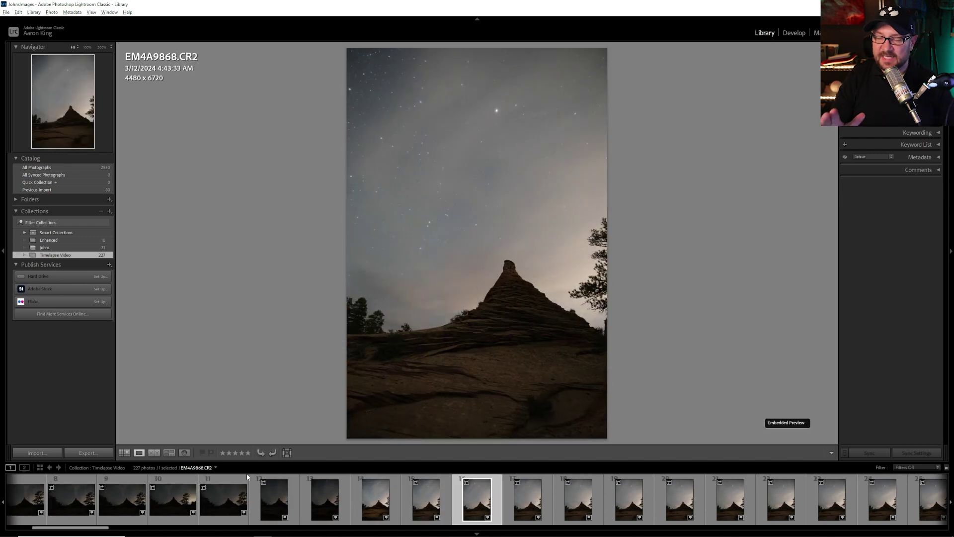
pyautogui.press('Left')
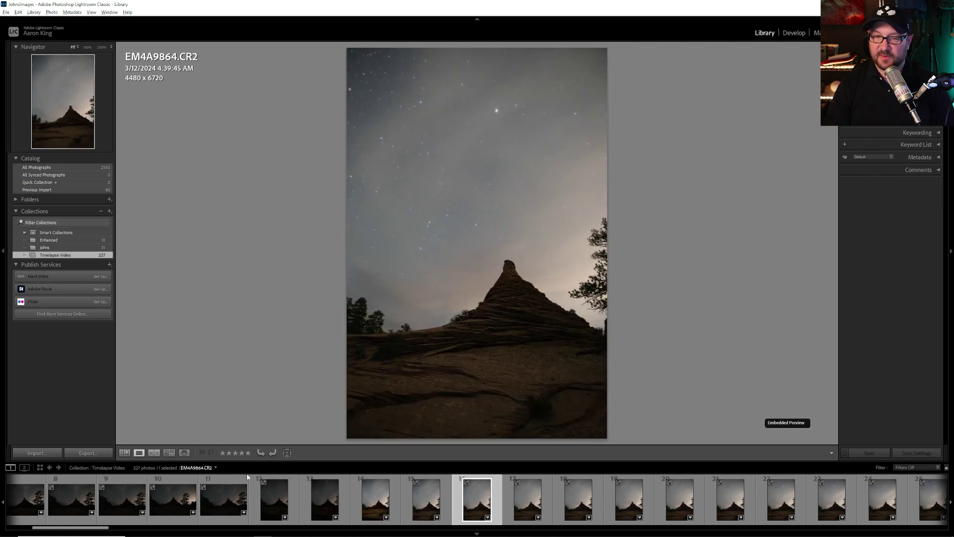
pyautogui.press('Right')
pyautogui.press('Left')
pyautogui.press('Right')
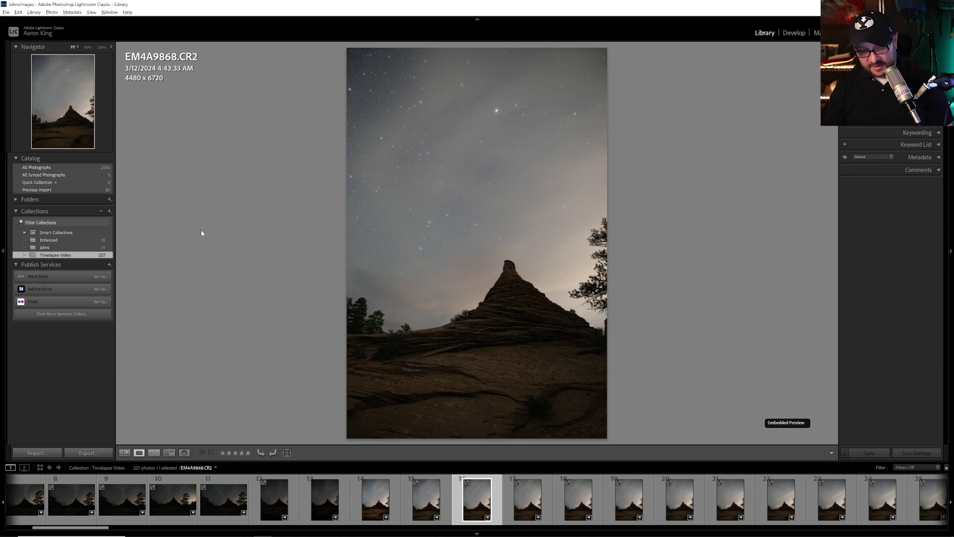
pyautogui.press('i')
pyautogui.press('i')
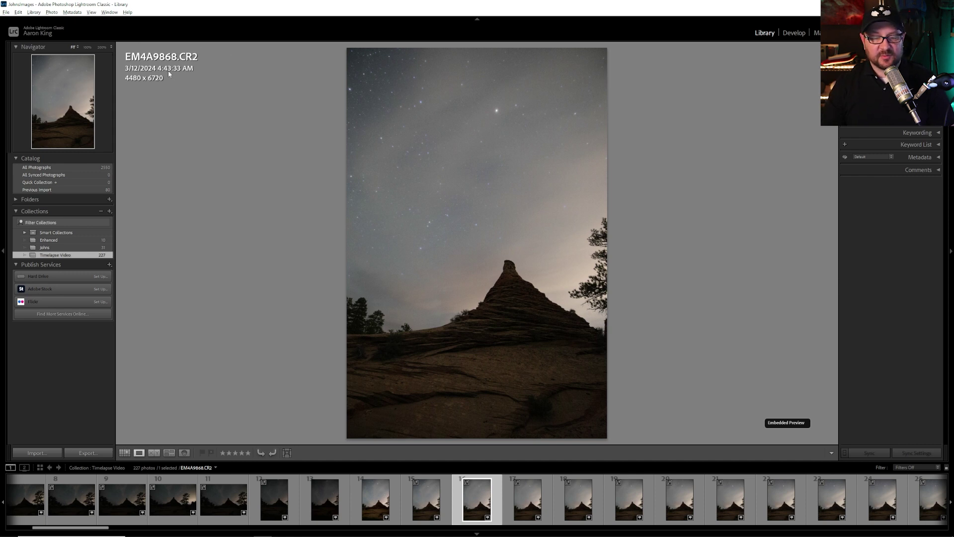
pyautogui.press('Left')
pyautogui.press('Left')
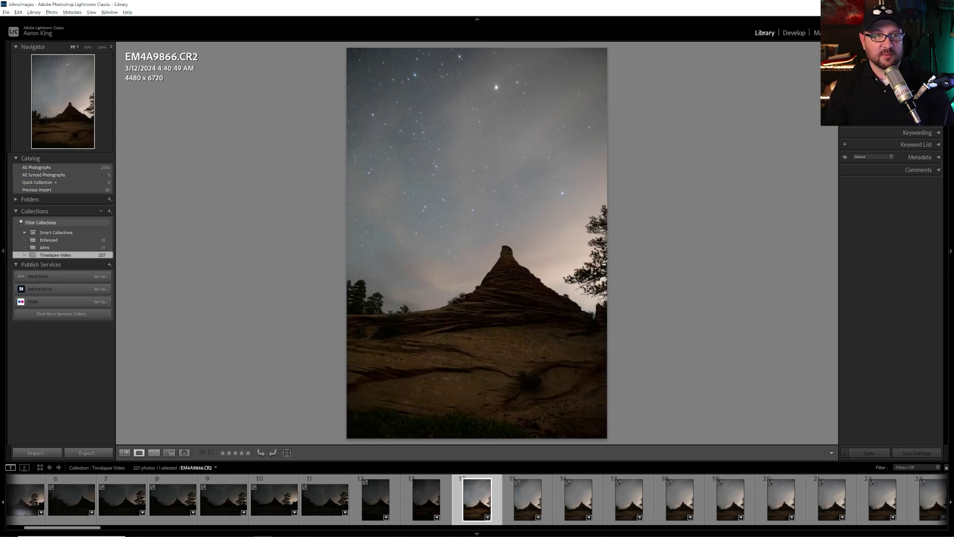
pyautogui.press('Right')
pyautogui.press('Right')
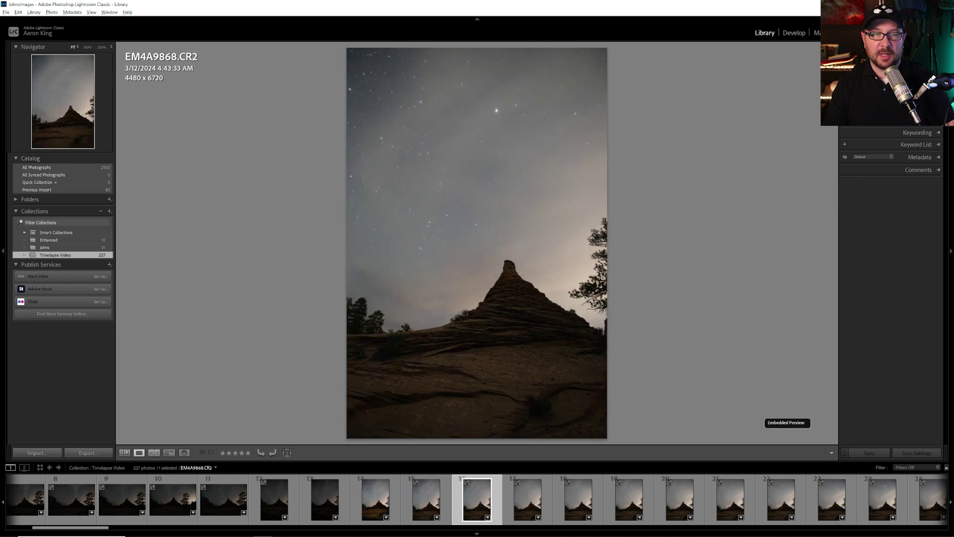
# Compare frames EM4A9868.CR2 to EM4A9870.CR2 back and forth to determine where the continuous timelapse sequence begins.
pyautogui.press('Right')
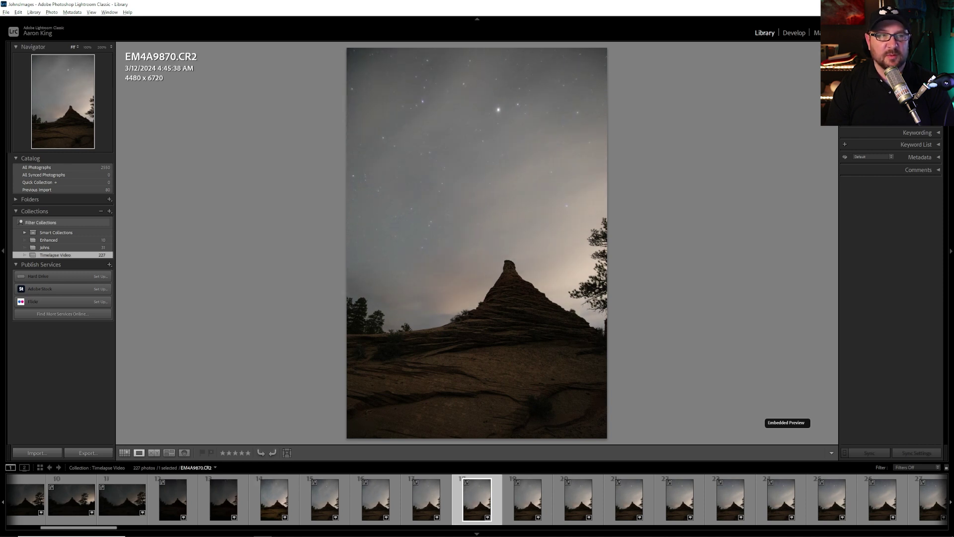
pyautogui.press('Left')
pyautogui.press('Right')
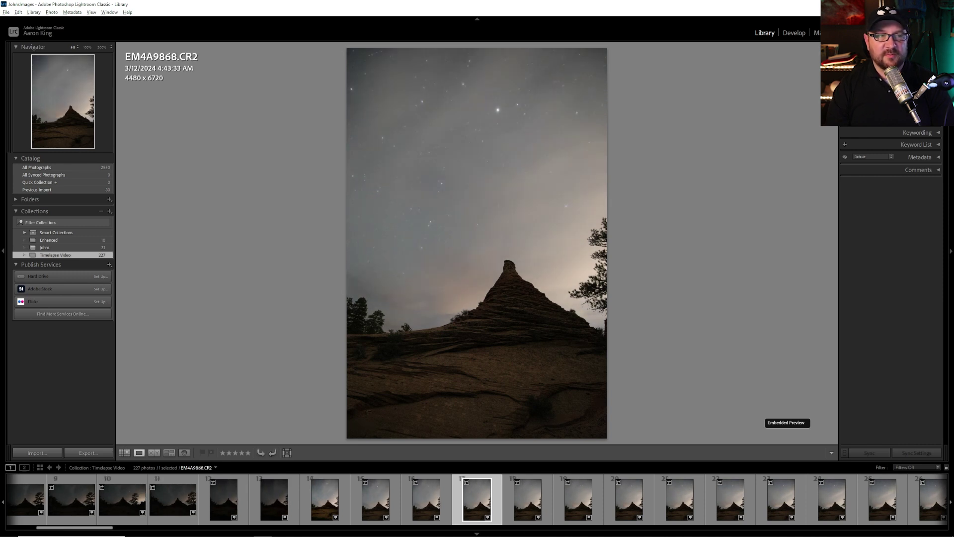
pyautogui.press('Right')
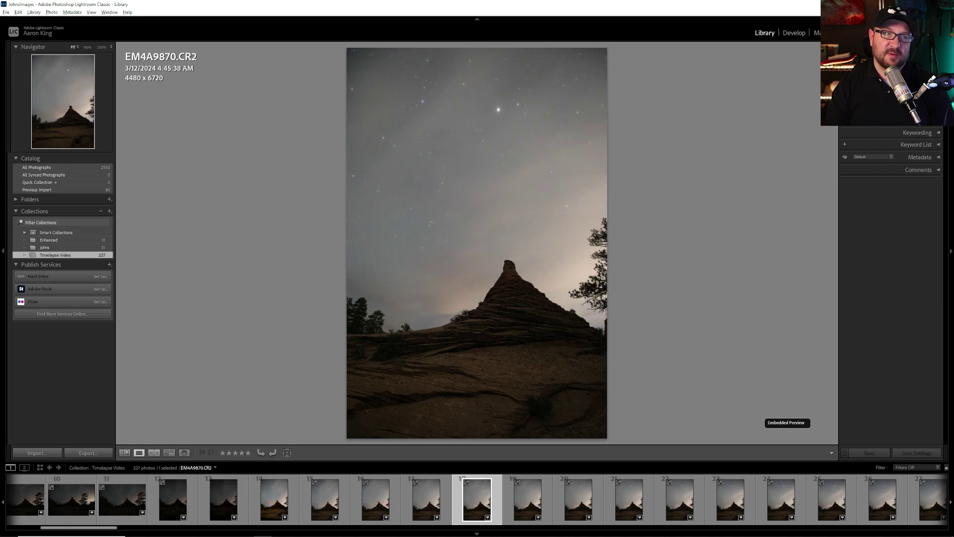
pyautogui.press('Left')
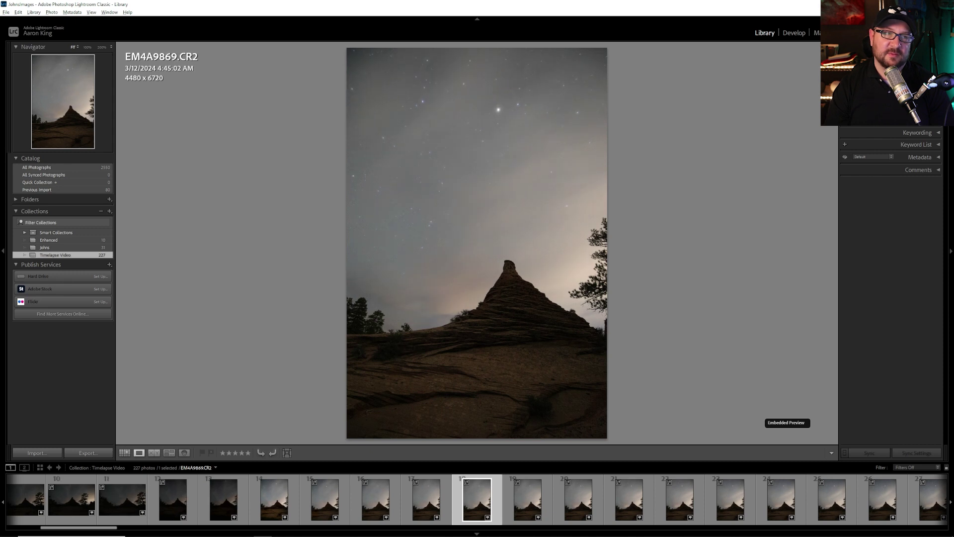
pyautogui.press('Right')
pyautogui.press('Left')
pyautogui.press('Right')
pyautogui.press('Left')
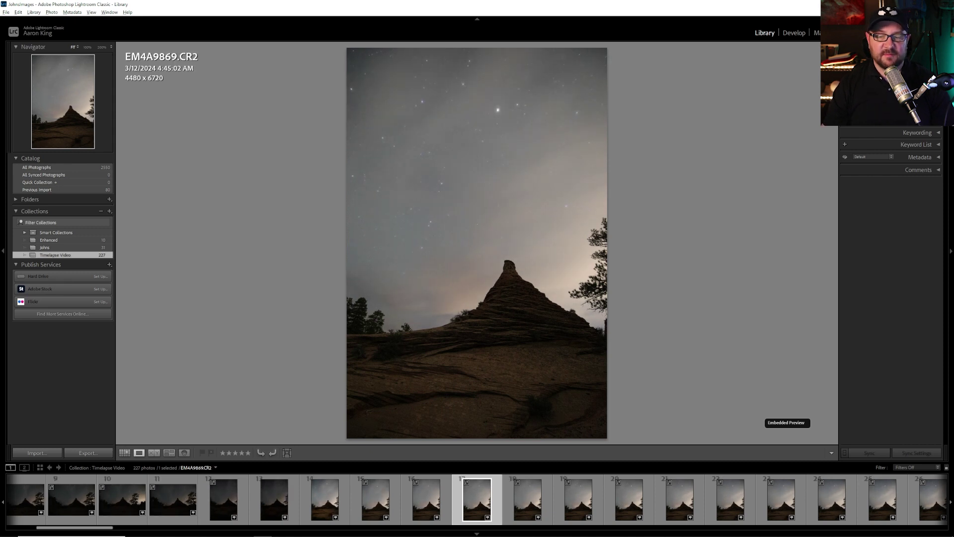
# Mark the sequence's starting photo, EM4A9869.CR2, with a blue color label.
pyautogui.rightClick(479, 495)
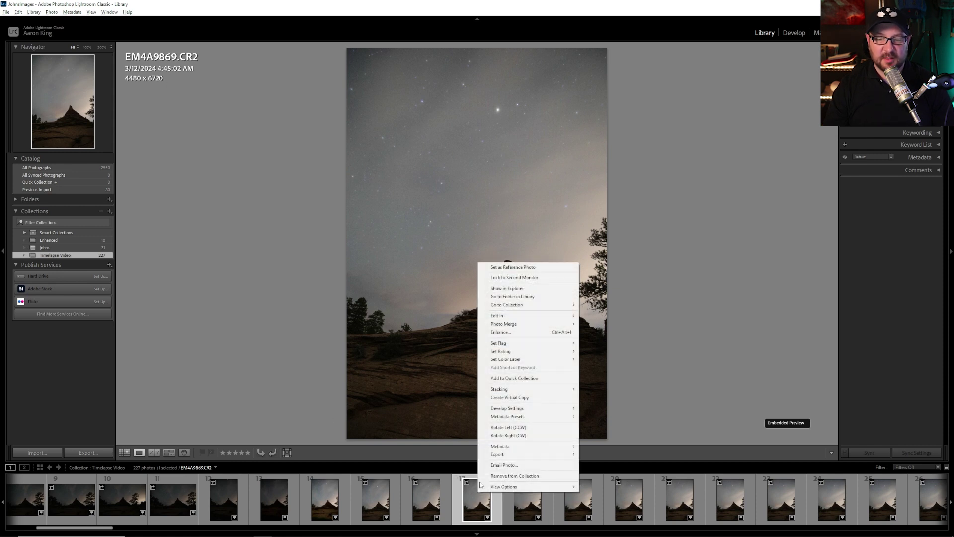
pyautogui.moveTo(571, 360)
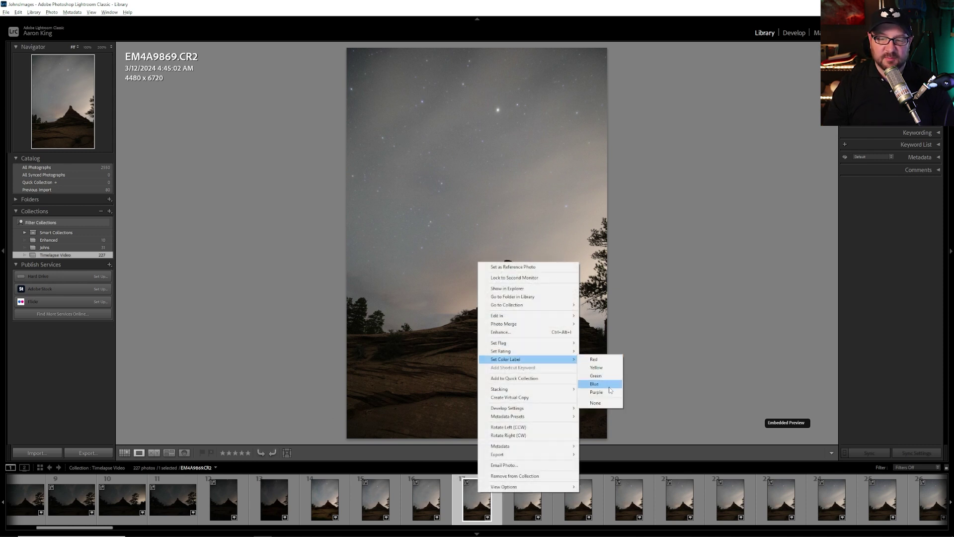
pyautogui.click(611, 392)
pyautogui.rightClick(483, 496)
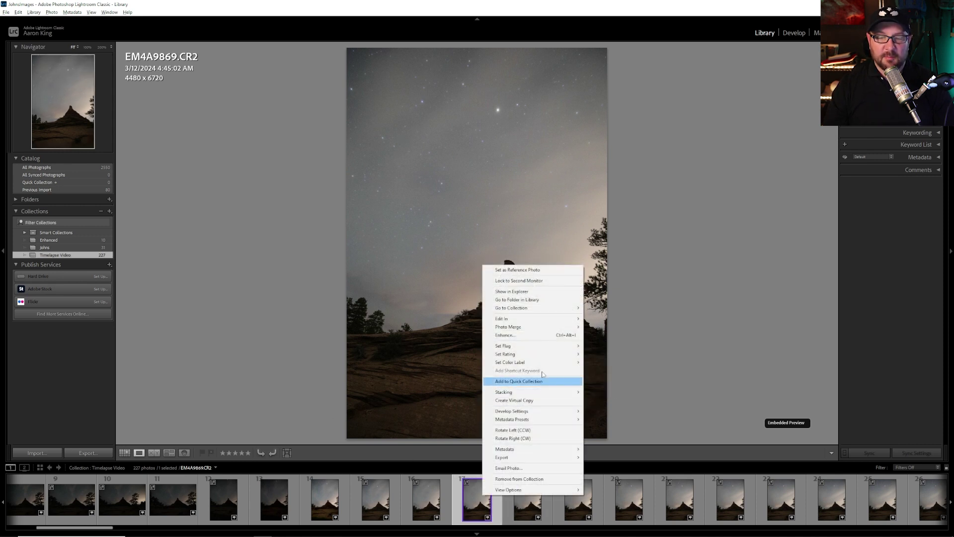
pyautogui.moveTo(555, 363)
pyautogui.click(604, 388)
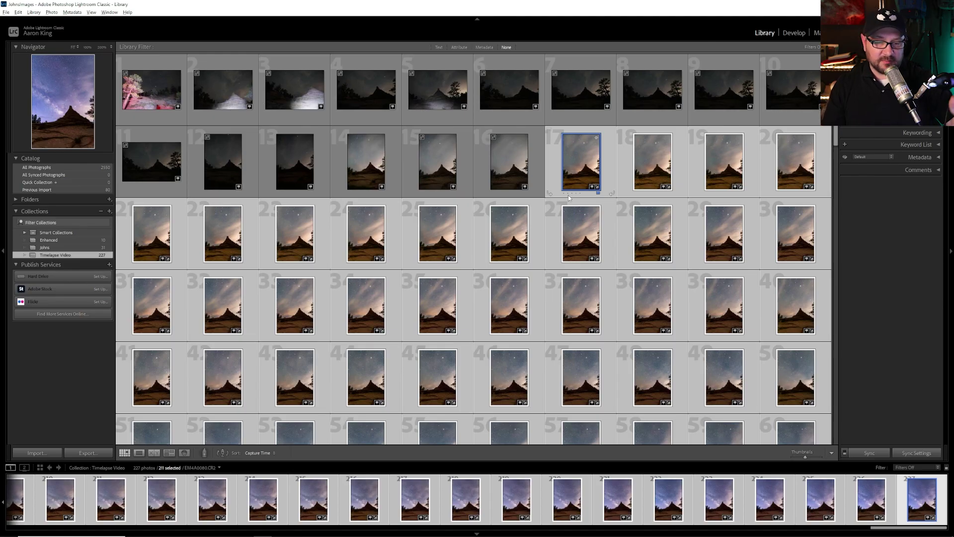
# Open the export settings for the selected timelapse photos.
pyautogui.rightClick(580, 150)
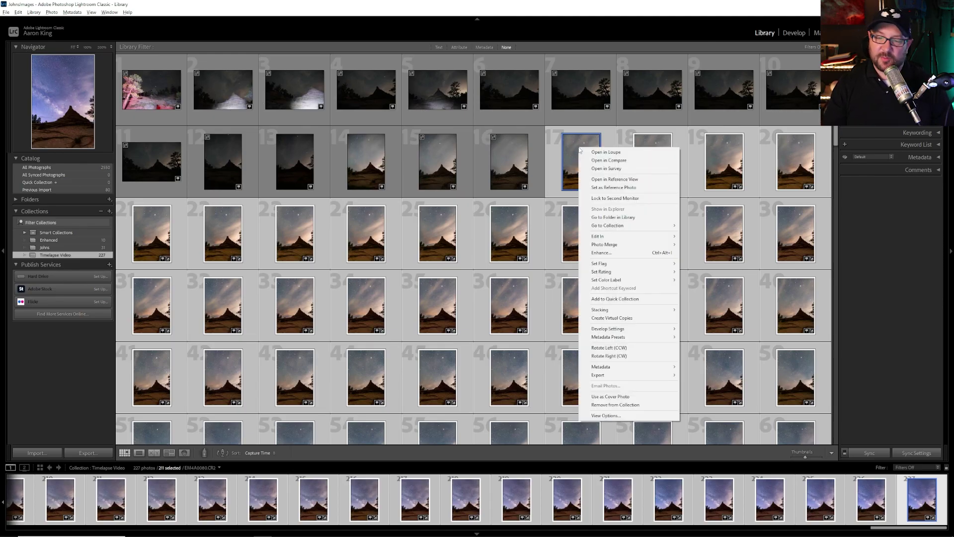
pyautogui.moveTo(639, 377)
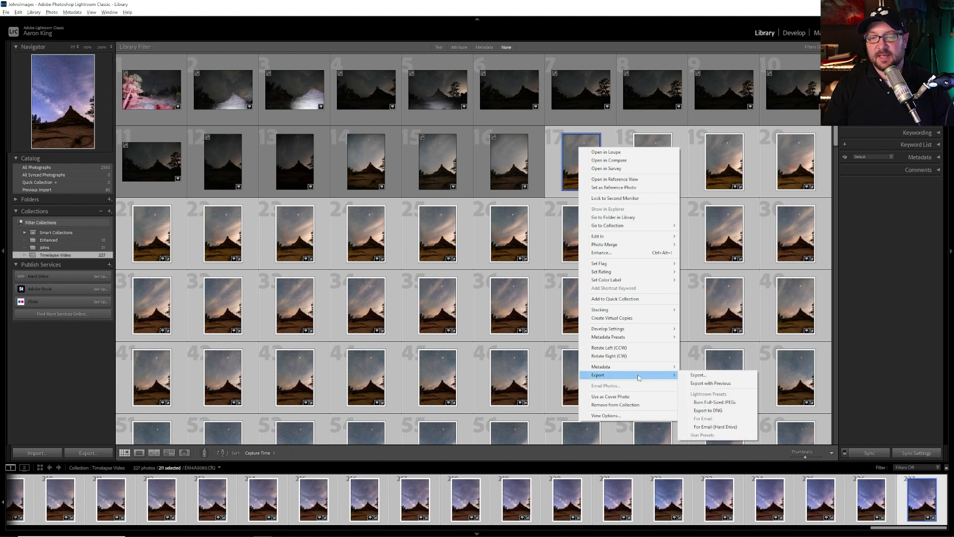
pyautogui.click(699, 376)
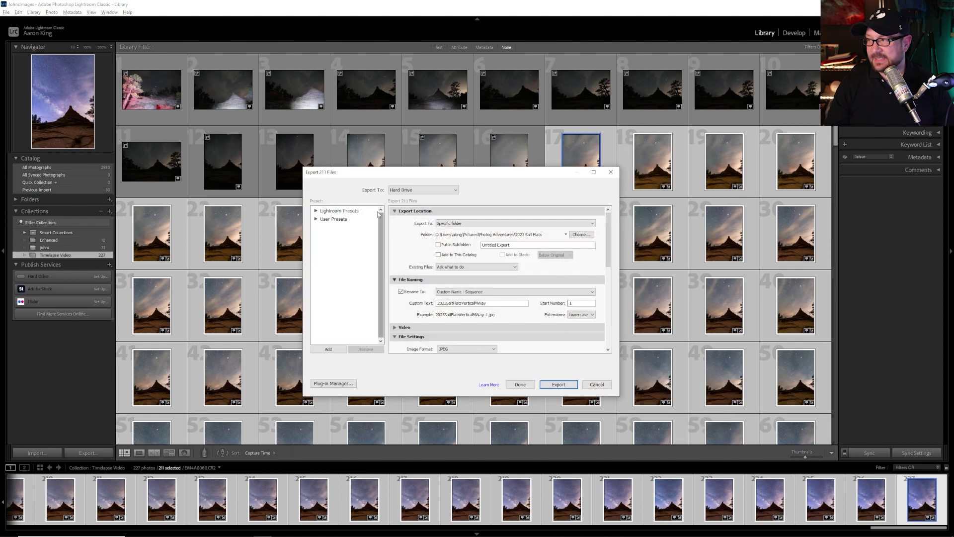
# Set the export file naming to Custom Name - Sequence with the custom text 2024HoodooVillageTL.
pyautogui.click(454, 293)
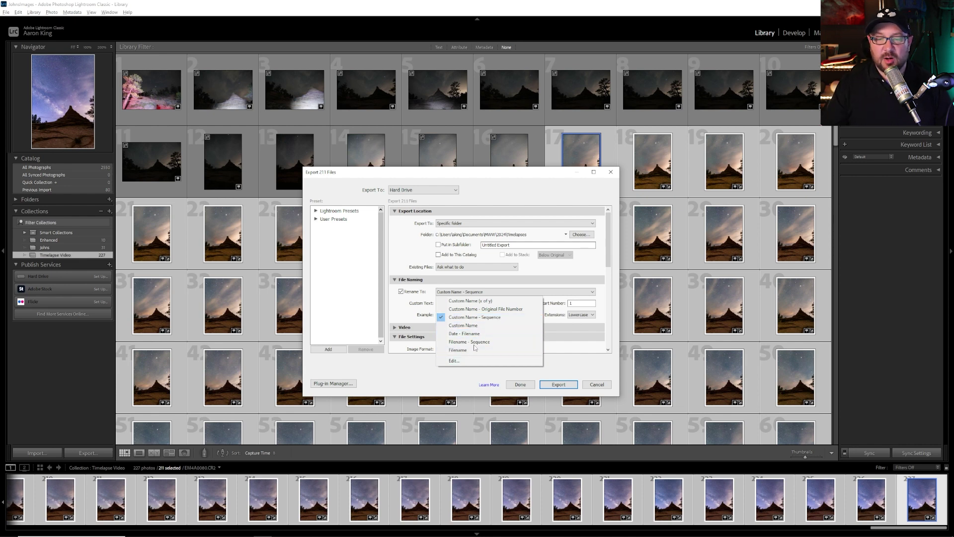
pyautogui.click(462, 318)
pyautogui.doubleClick(491, 304)
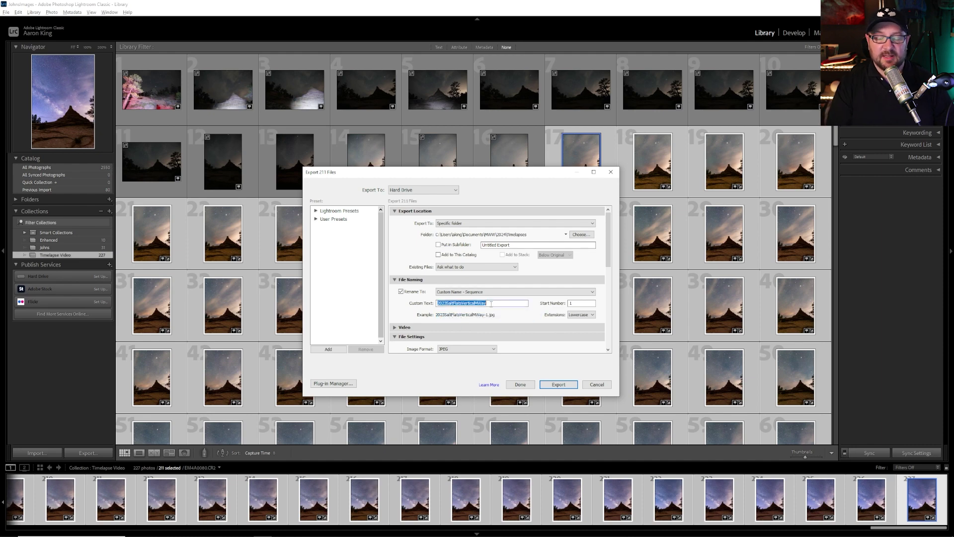
pyautogui.press('BackSpace')
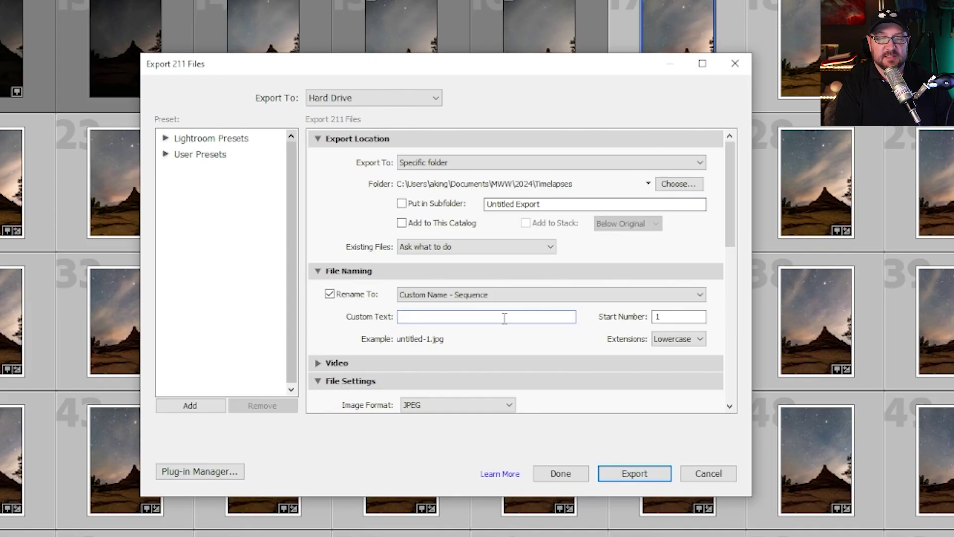
pyautogui.write('2024Hoodi')
pyautogui.press('BackSpace')
pyautogui.write('ooVillage')
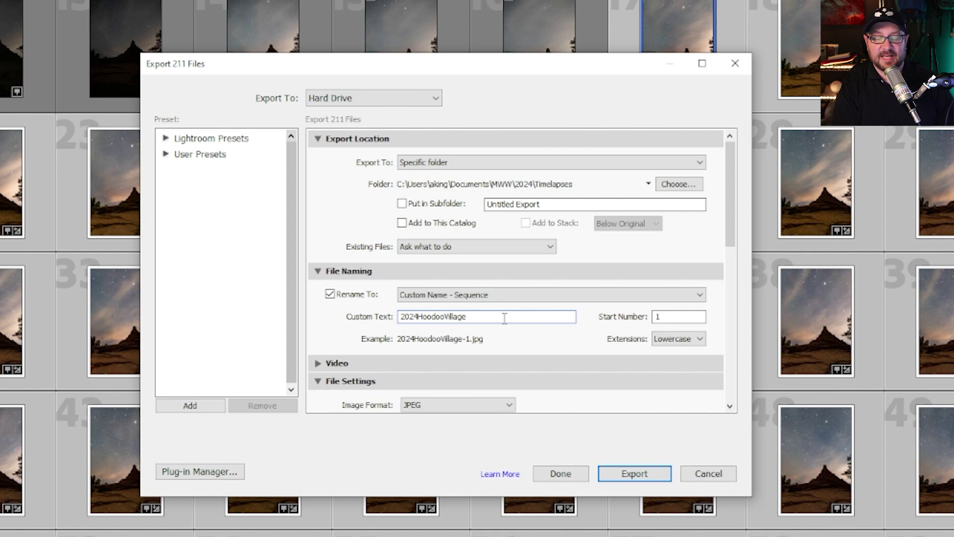
pyautogui.write('TL')
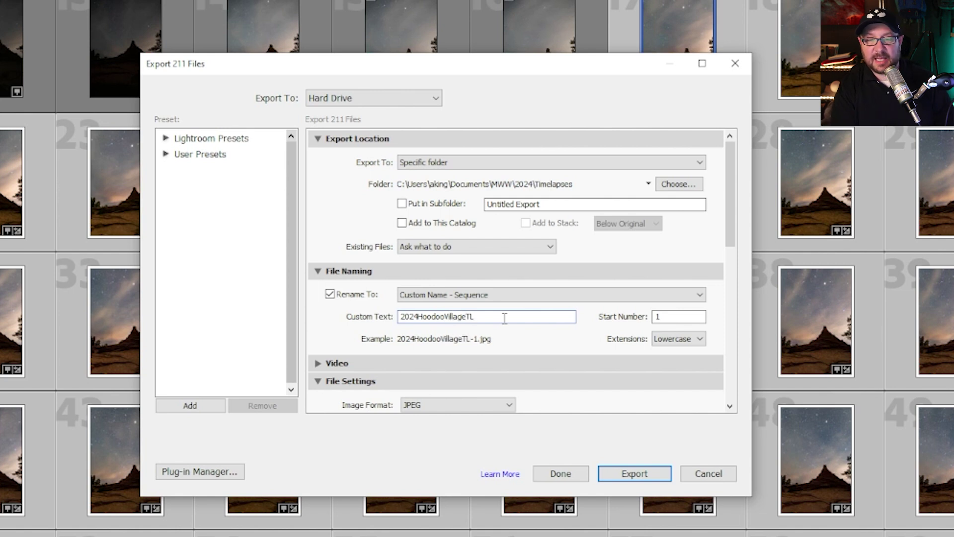
# Shorten the export custom text to 2024HoodooVillage and resize the images to fit a long edge of 1920 pixels.
pyautogui.press('BackSpace')
pyautogui.press('BackSpace')
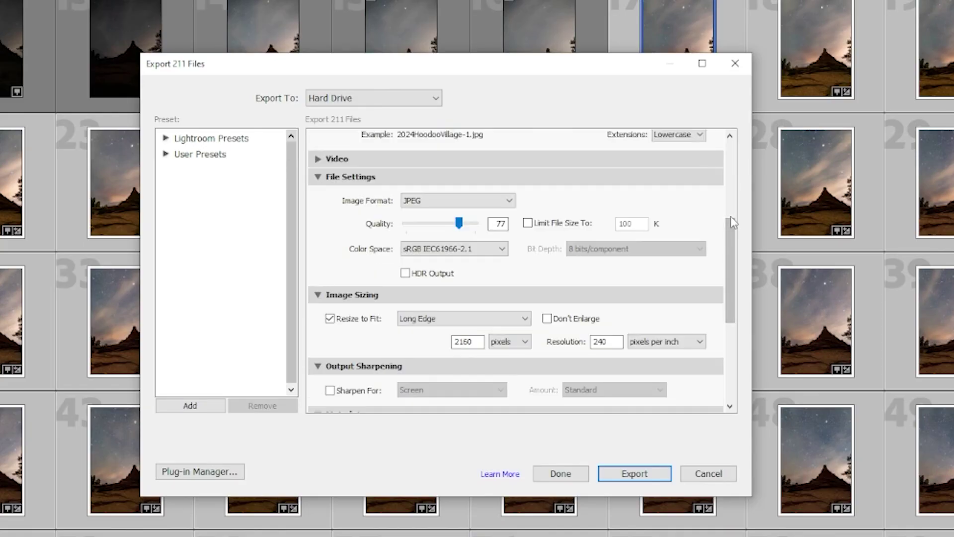
pyautogui.scroll(-1, 734, 222)
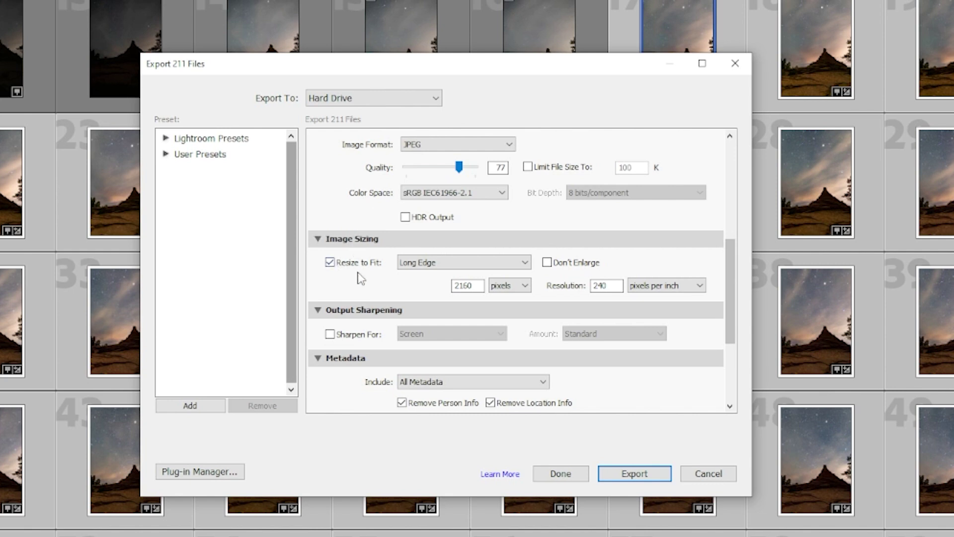
pyautogui.click(425, 263)
pyautogui.click(436, 314)
pyautogui.doubleClick(466, 285)
pyautogui.write('19')
# Review the export settings, keep JPEG as the image format, and export the timelapse photos.
pyautogui.scroll(5, 694, 225)
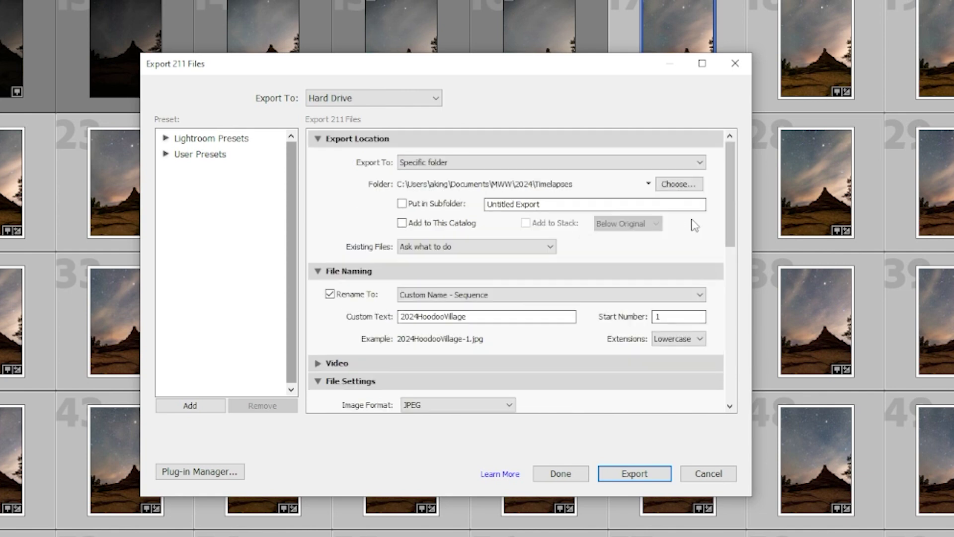
pyautogui.scroll(-5, 693, 224)
pyautogui.scroll(5, 382, 228)
pyautogui.scroll(-3, 727, 273)
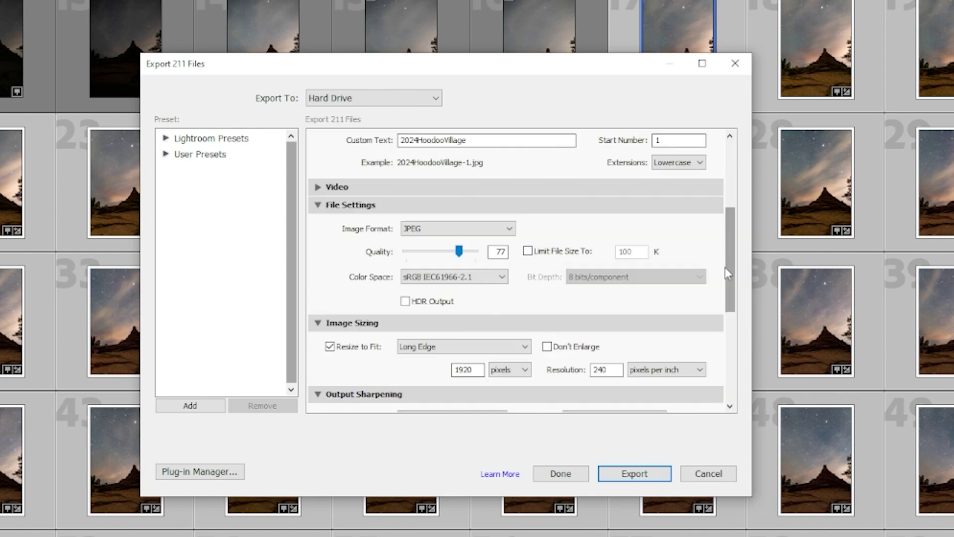
pyautogui.scroll(-1, 728, 273)
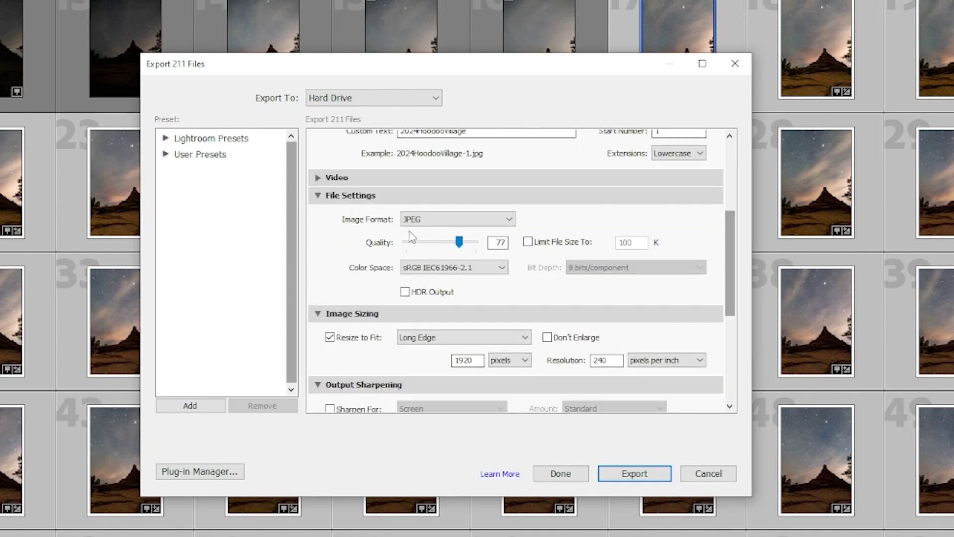
pyautogui.click(443, 222)
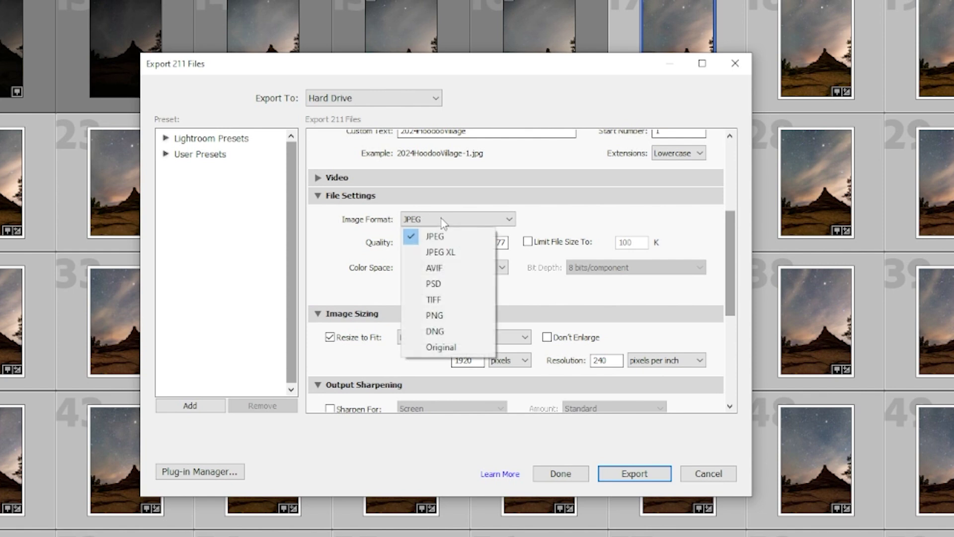
pyautogui.click(435, 238)
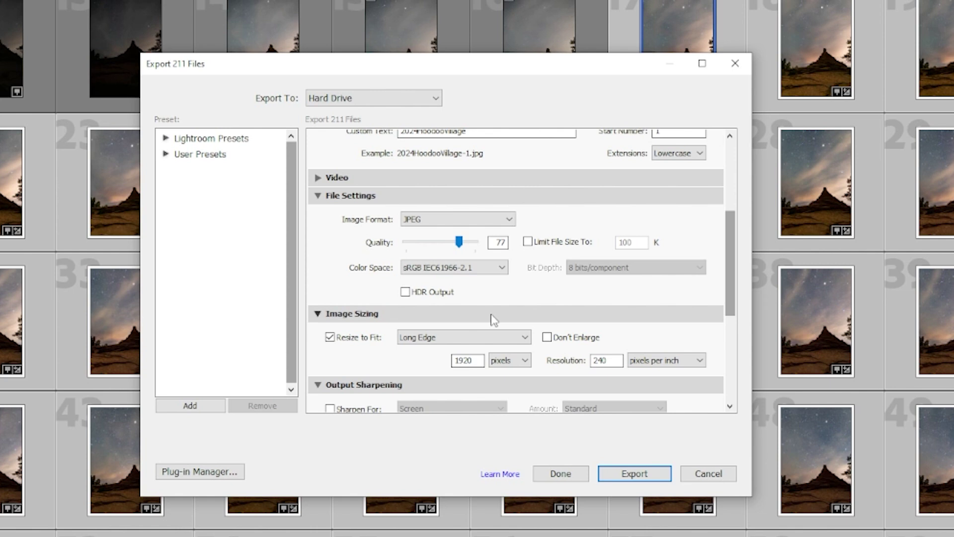
pyautogui.scroll(-8, 494, 320)
pyautogui.click(648, 471)
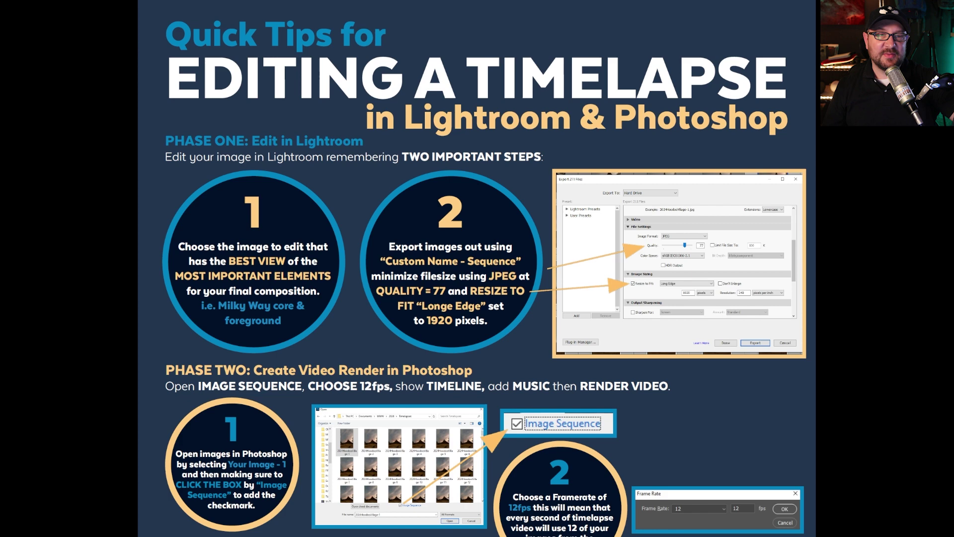
pyautogui.scroll(-3, 737, 328)
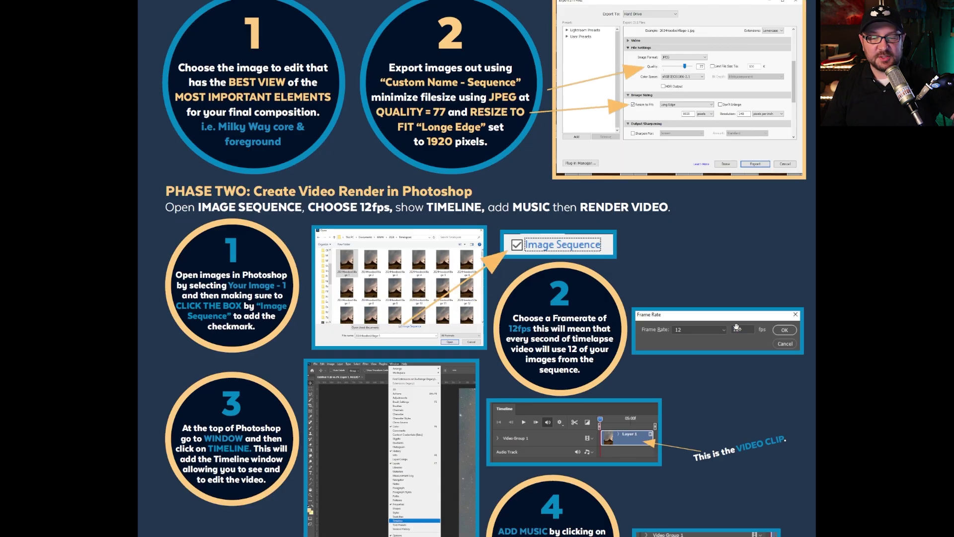
pyautogui.scroll(-3, 737, 328)
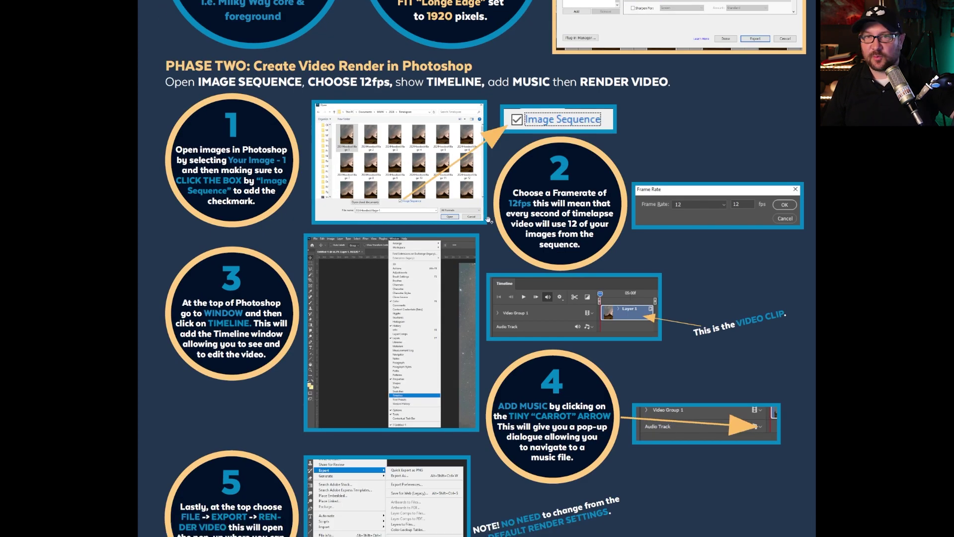
pyautogui.scroll(-2, 522, 239)
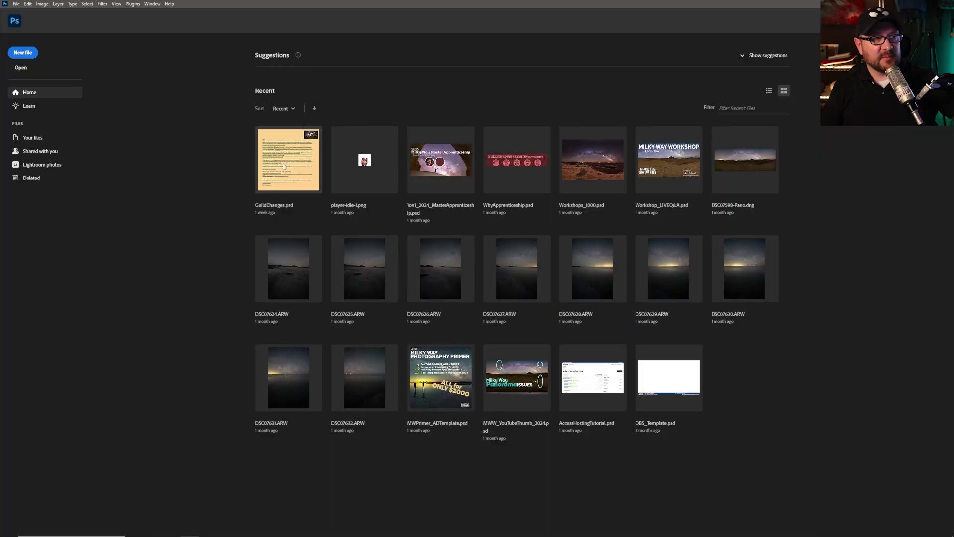
# Start opening a file in Photoshop and look through the exported 2024HoodooVillage frames in the Timelapses folder.
pyautogui.click(20, 67)
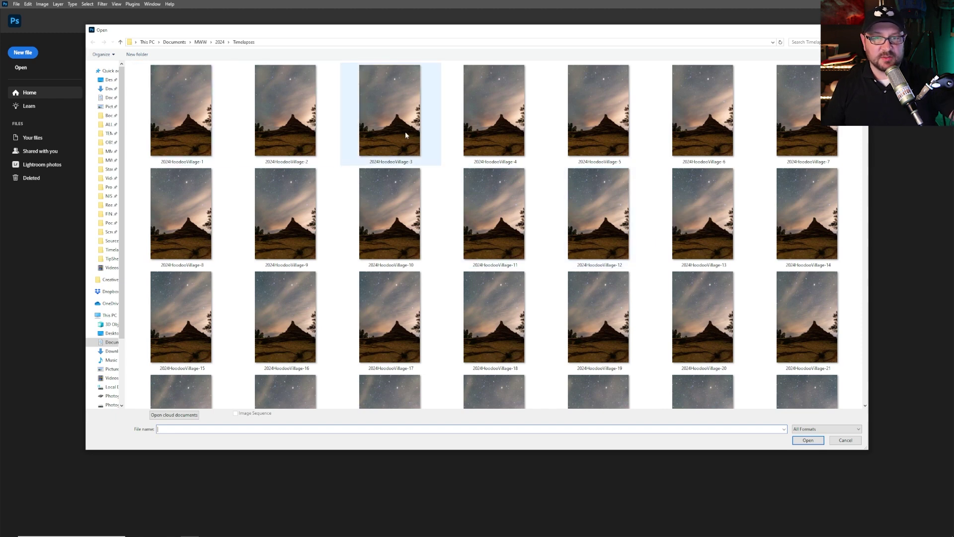
pyautogui.scroll(-15, 639, 233)
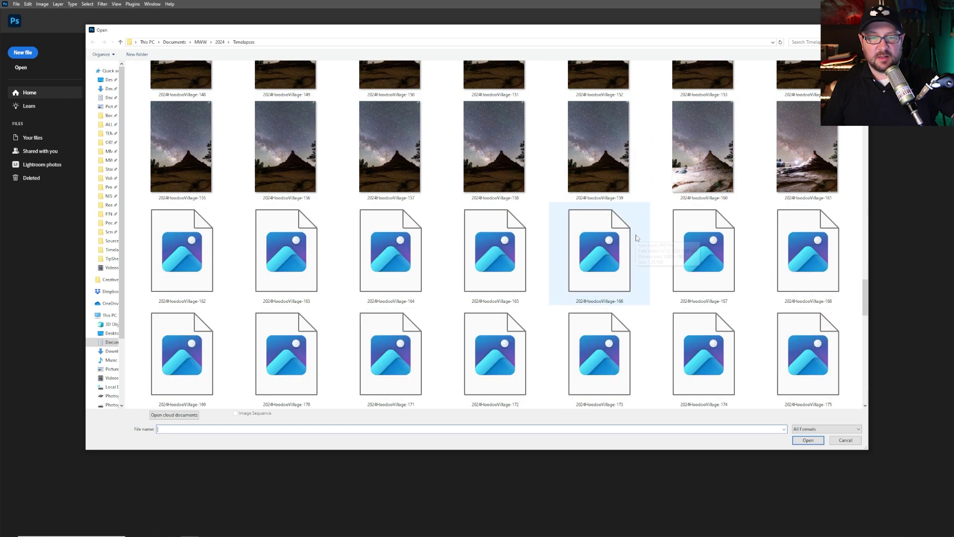
pyautogui.scroll(-5, 637, 238)
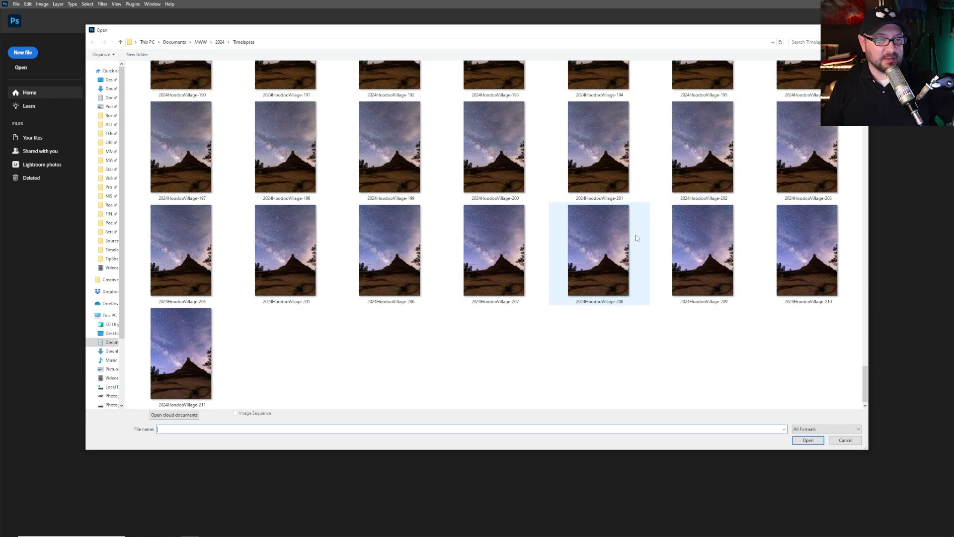
pyautogui.scroll(16, 236, 324)
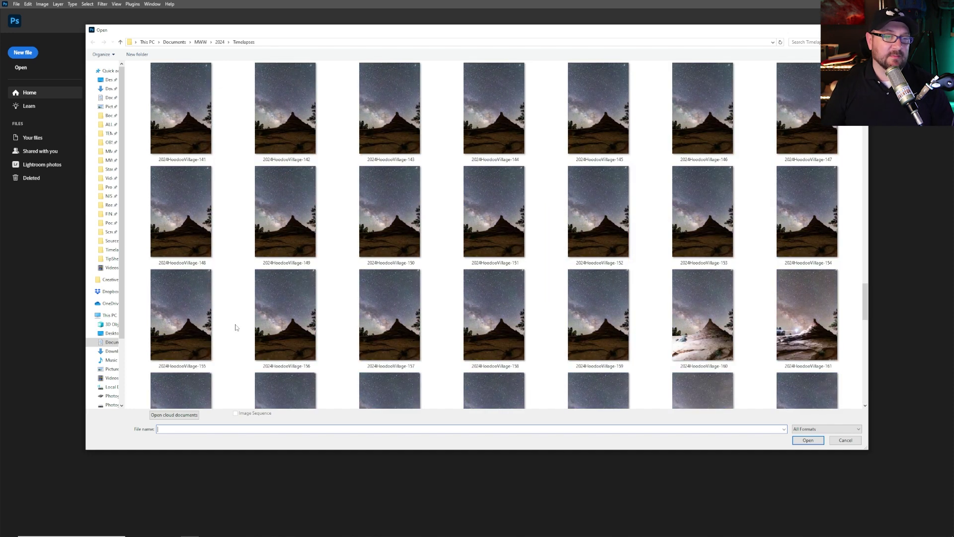
pyautogui.scroll(4, 237, 324)
pyautogui.click(185, 110)
pyautogui.keyDown('shift'); pyautogui.click(592, 318); pyautogui.keyUp('shift')
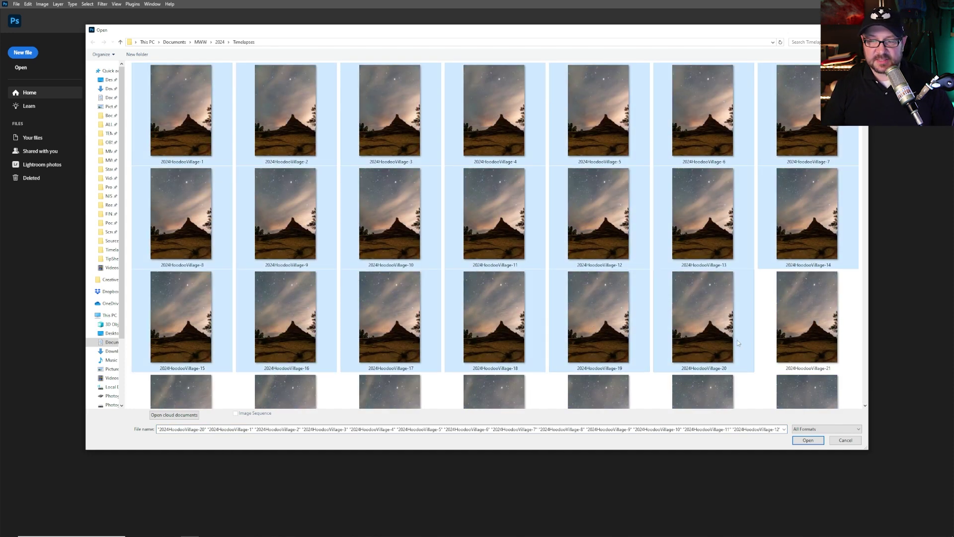
pyautogui.keyDown('shift'); pyautogui.click(806, 341); pyautogui.keyUp('shift')
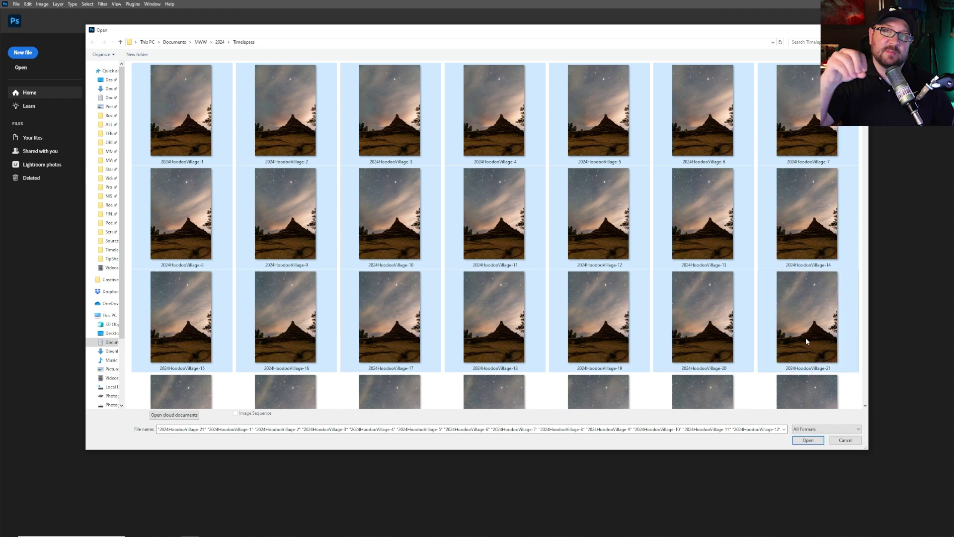
pyautogui.click(623, 381)
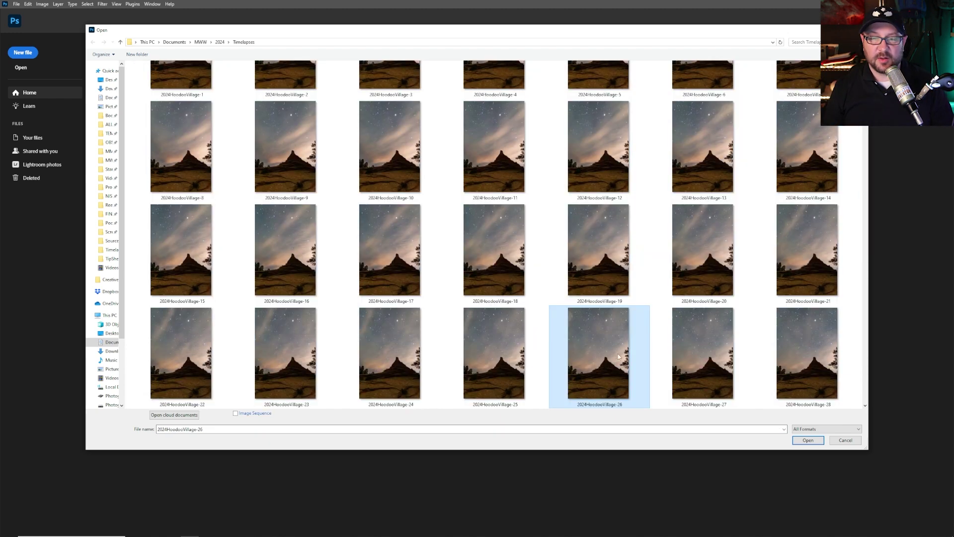
# Open the exported photos as an image sequence starting from 2024HoodooVillage-1.
pyautogui.scroll(1, 611, 343)
pyautogui.click(222, 117)
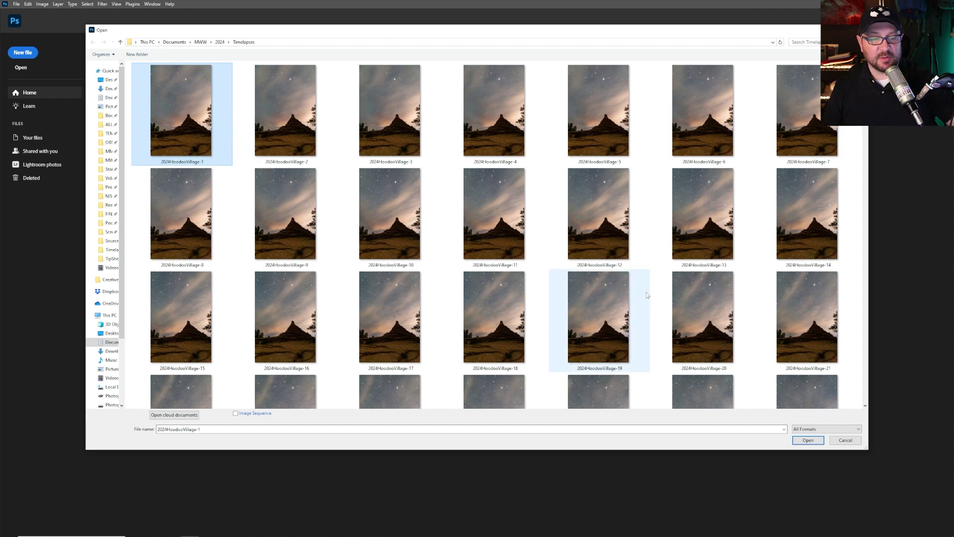
pyautogui.click(236, 414)
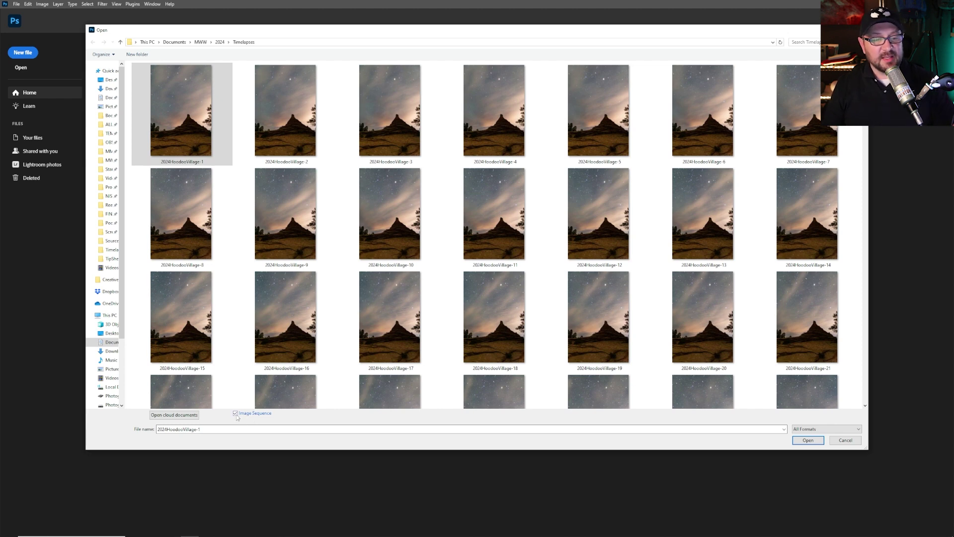
pyautogui.click(201, 111)
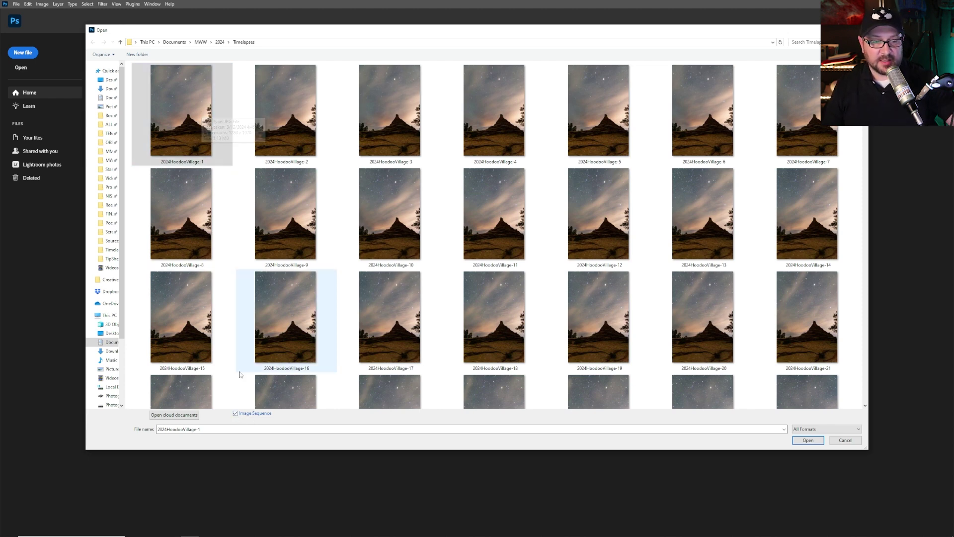
pyautogui.click(802, 443)
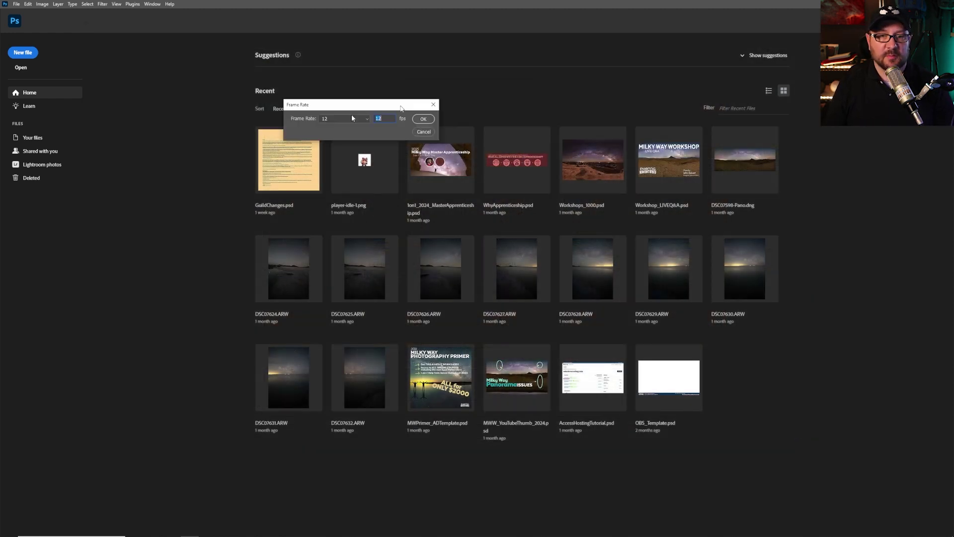
# Set the image sequence's frame rate to 12 fps and load it.
pyautogui.moveTo(157, 317); pyautogui.dragTo(534, 85)
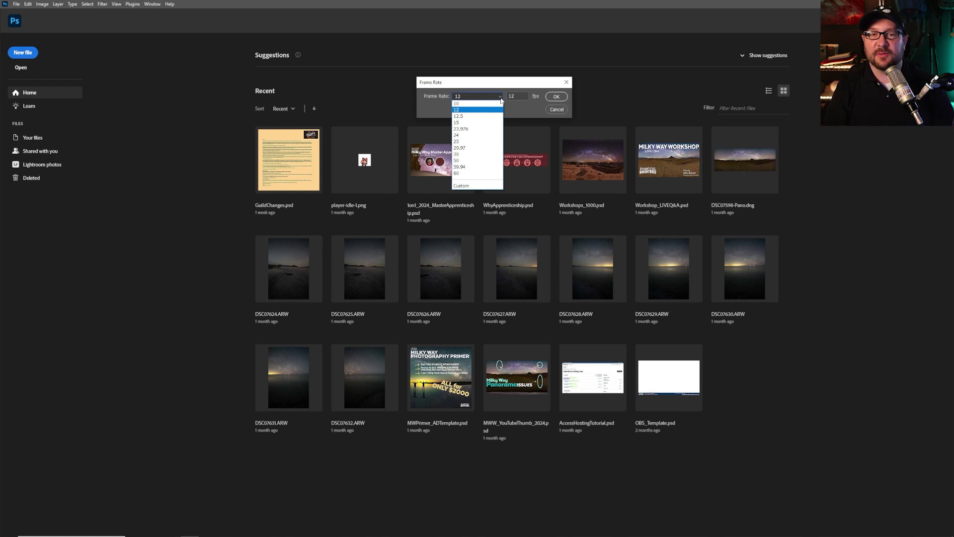
pyautogui.click(474, 110)
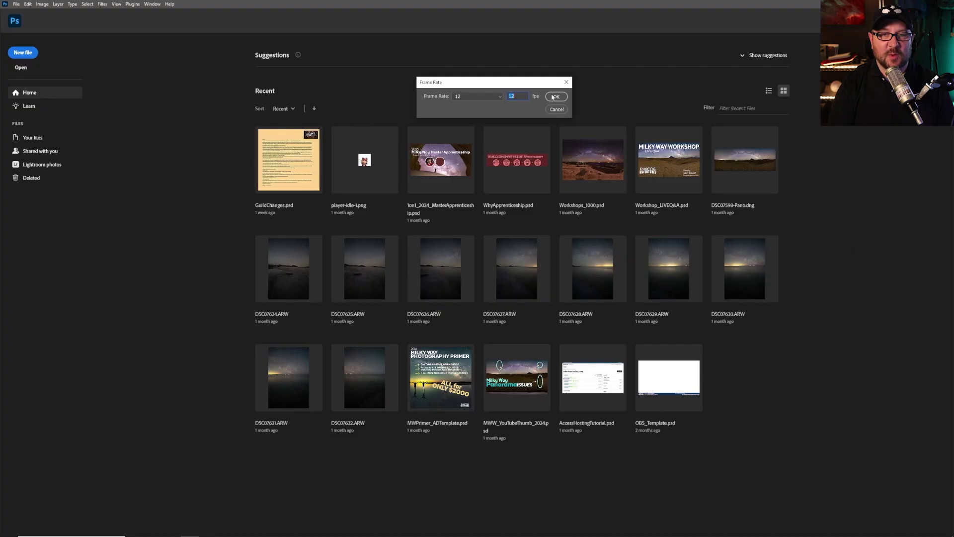
pyautogui.click(554, 97)
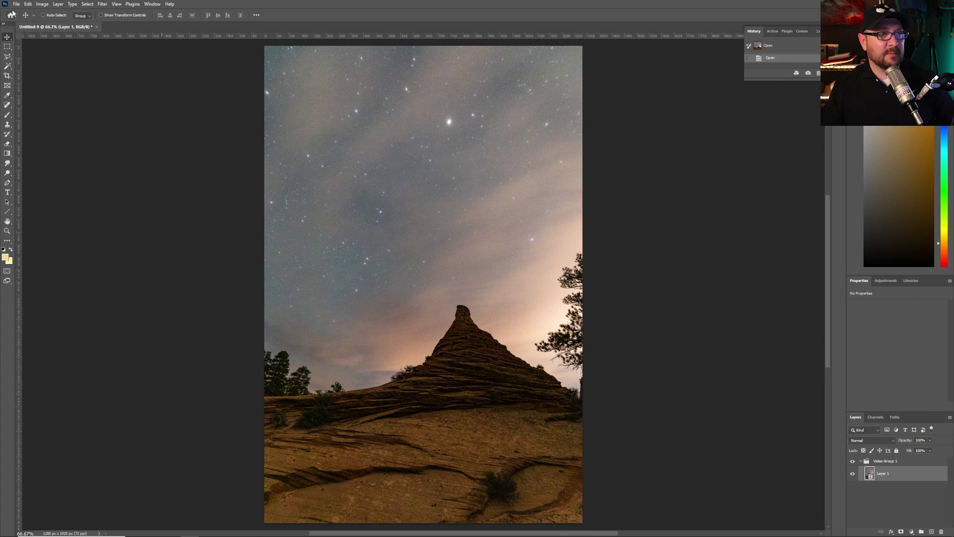
# Display the Timeline for the imported timelapse clip.
pyautogui.click(151, 5)
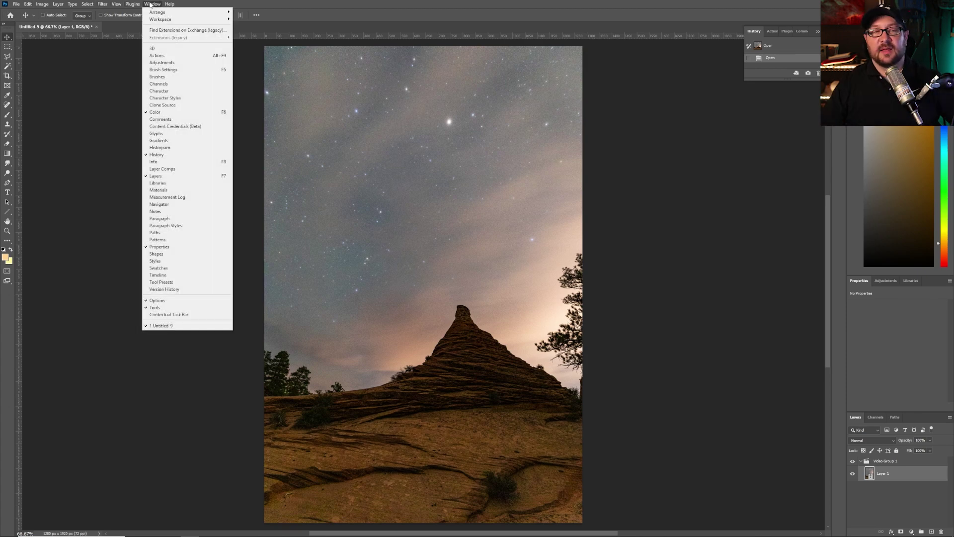
pyautogui.click(154, 276)
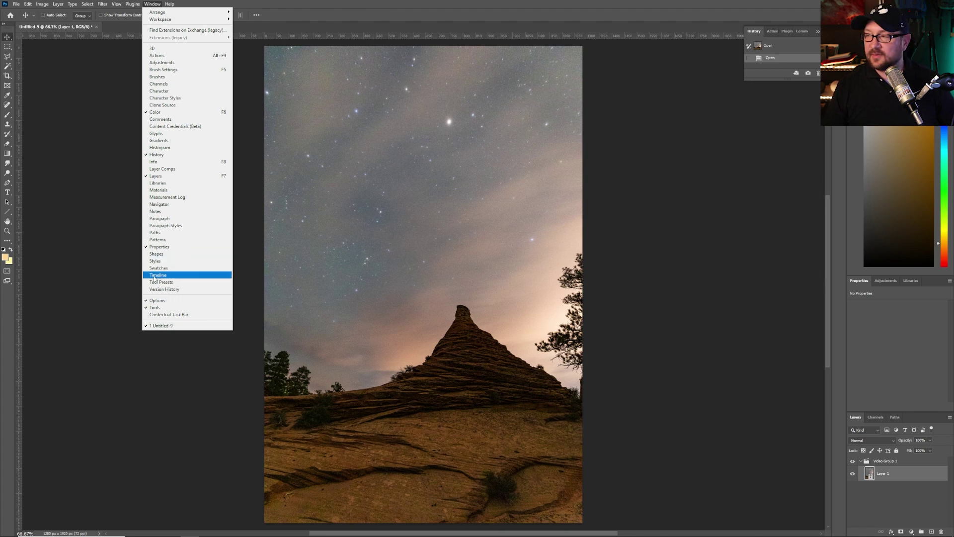
pyautogui.click(154, 276)
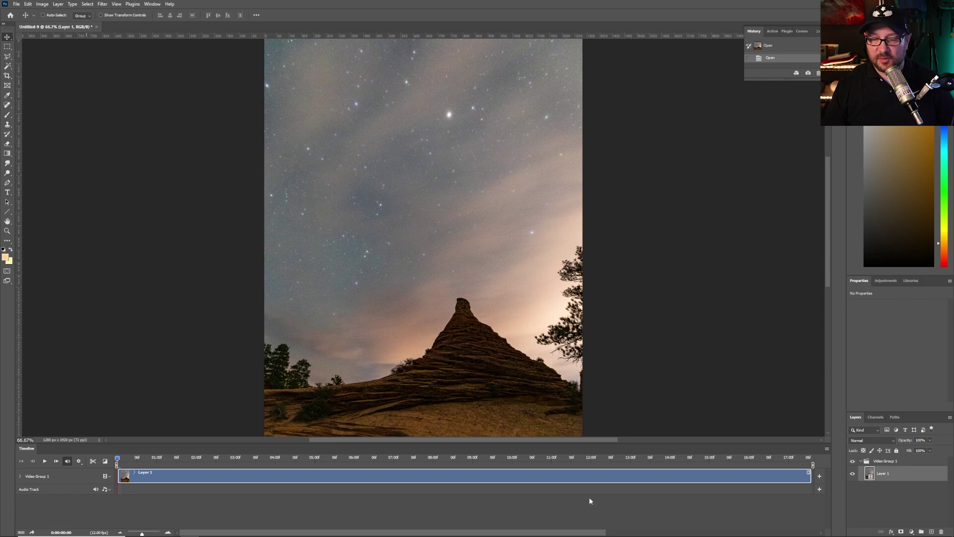
pyautogui.click(151, 4)
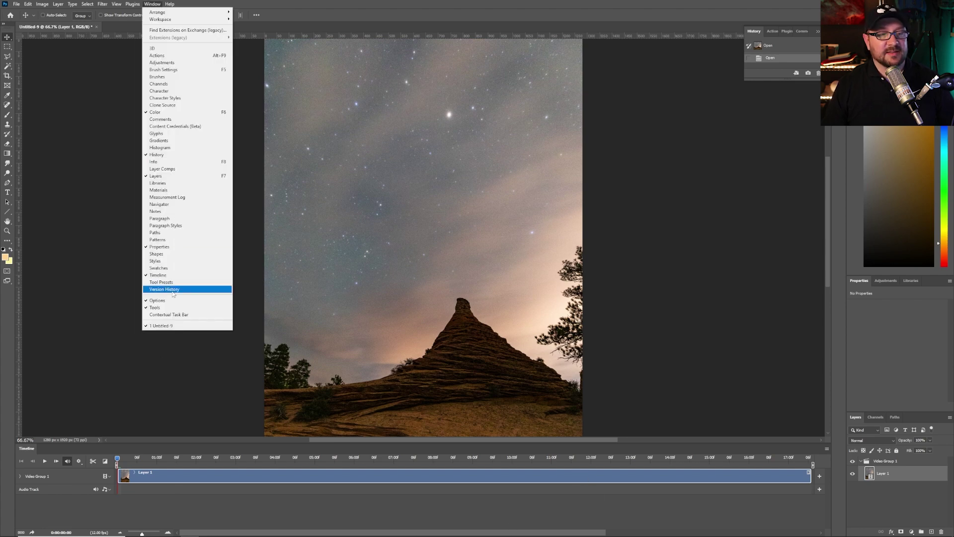
pyautogui.click(284, 510)
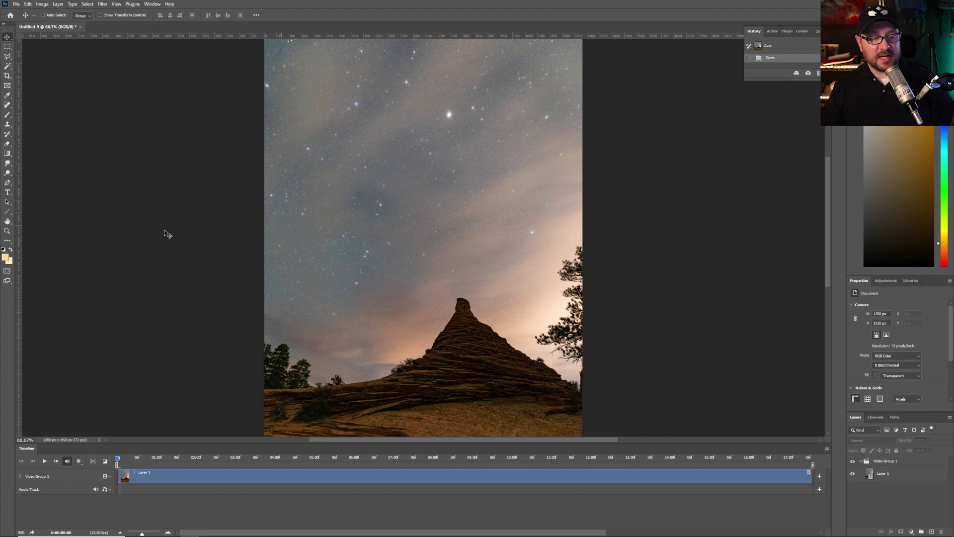
# Play the timelapse clip repeatedly to preview its motion and speed.
pyautogui.moveTo(90, 525)
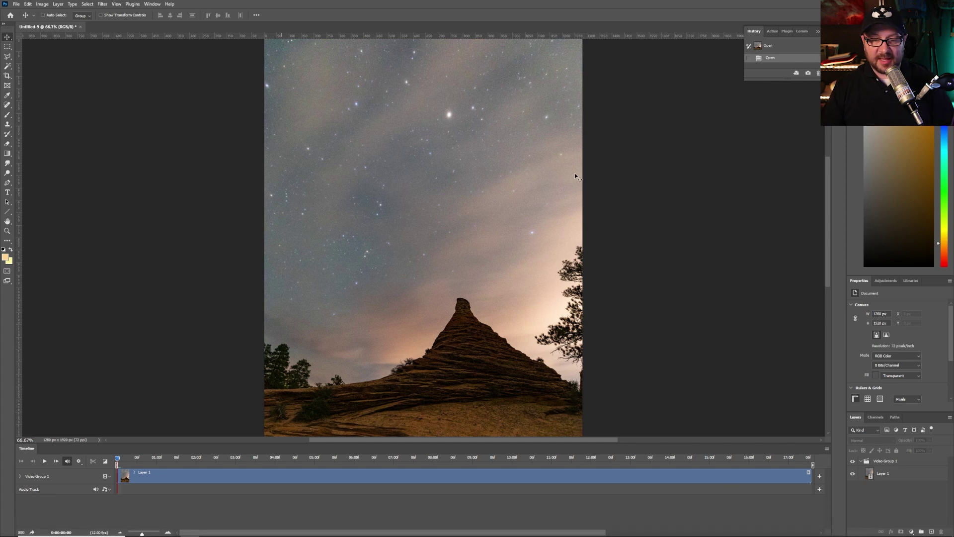
pyautogui.press('space')
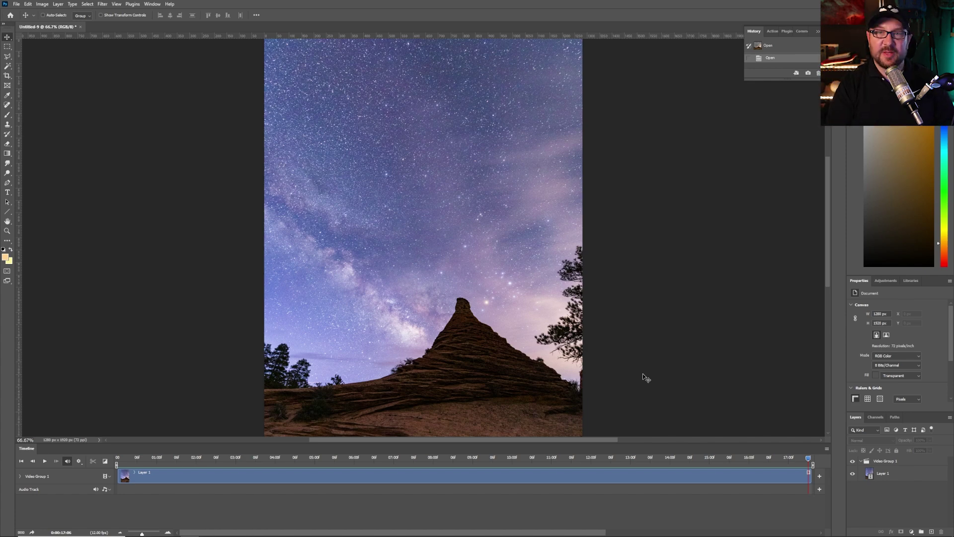
pyautogui.press('space')
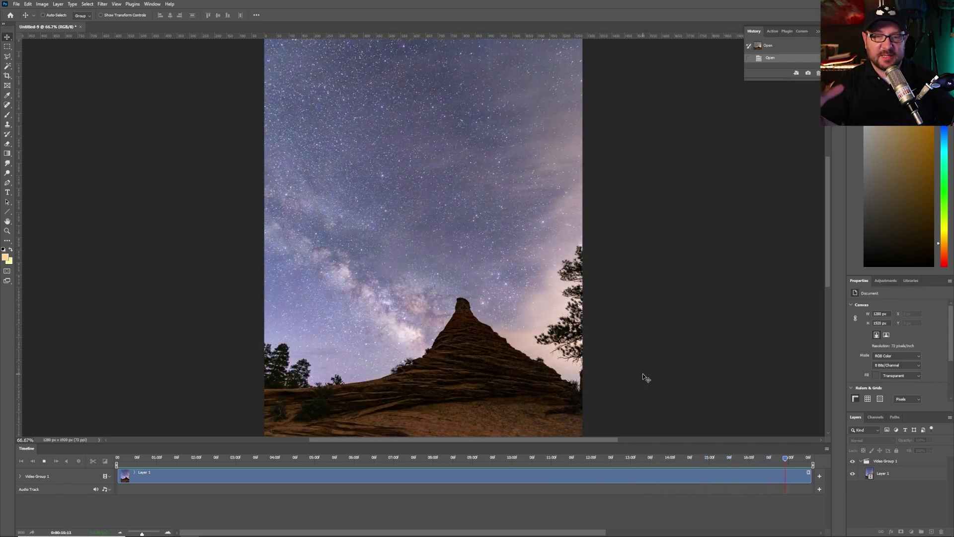
pyautogui.press('space')
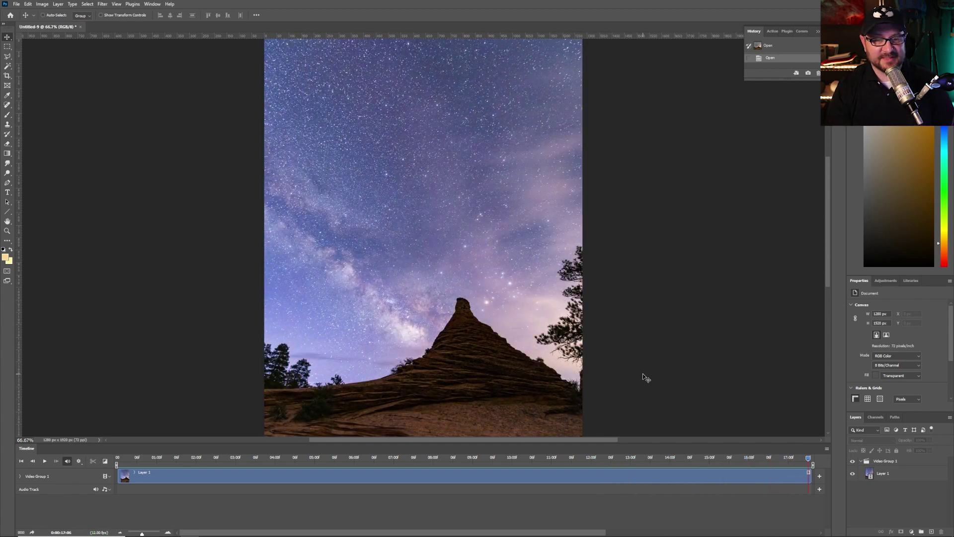
pyautogui.press('space')
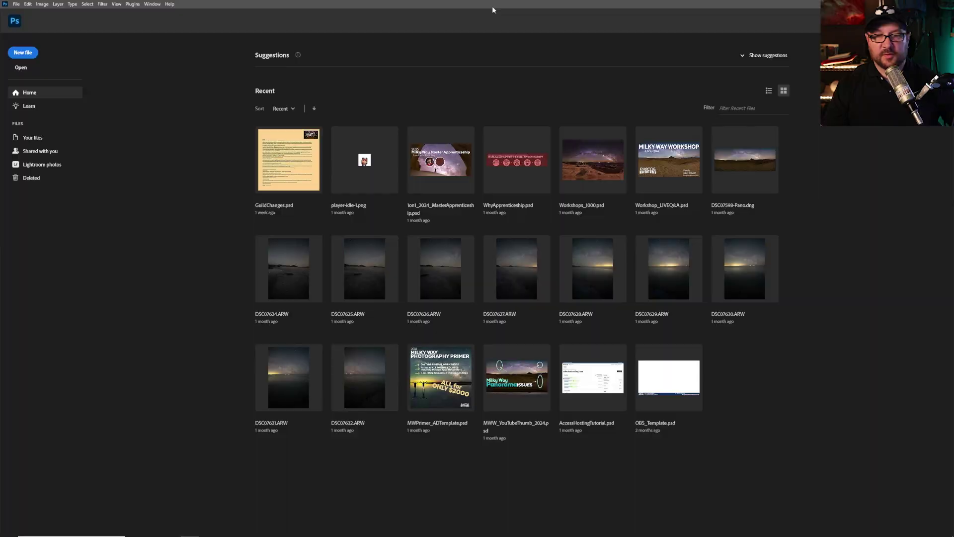
# Open the photos in the Timelapses folder as an image sequence, starting with 2024HoodooVillage-1.
pyautogui.click(22, 68)
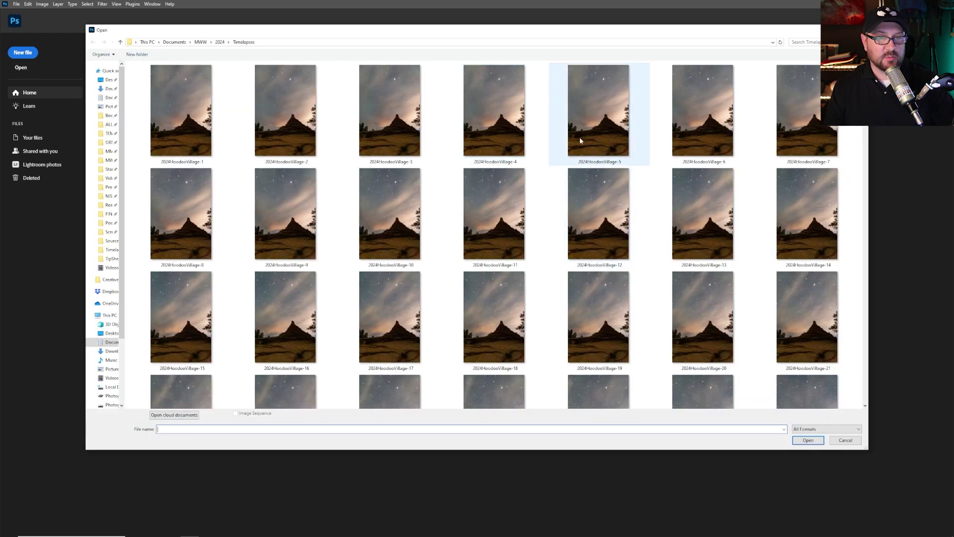
pyautogui.click(524, 134)
pyautogui.click(410, 128)
pyautogui.click(271, 133)
pyautogui.click(194, 128)
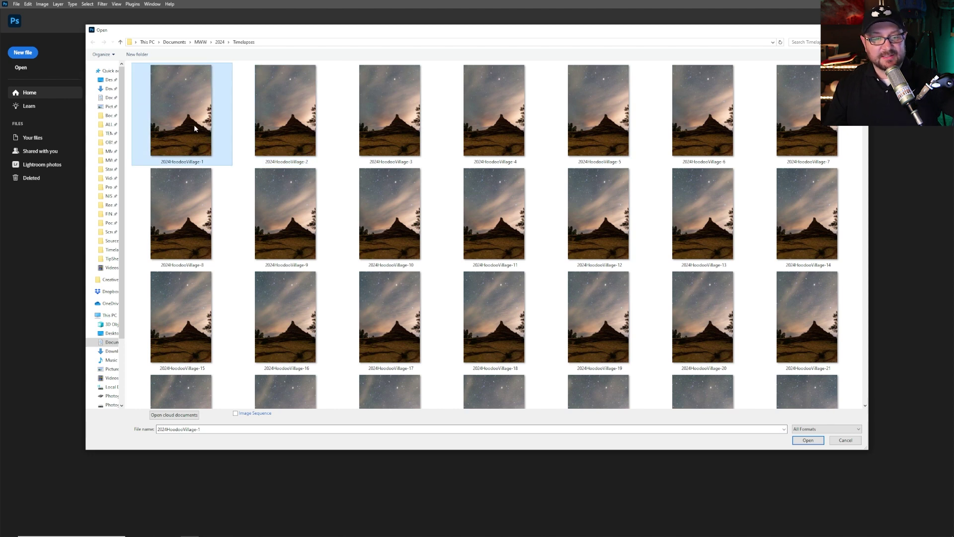
pyautogui.click(235, 414)
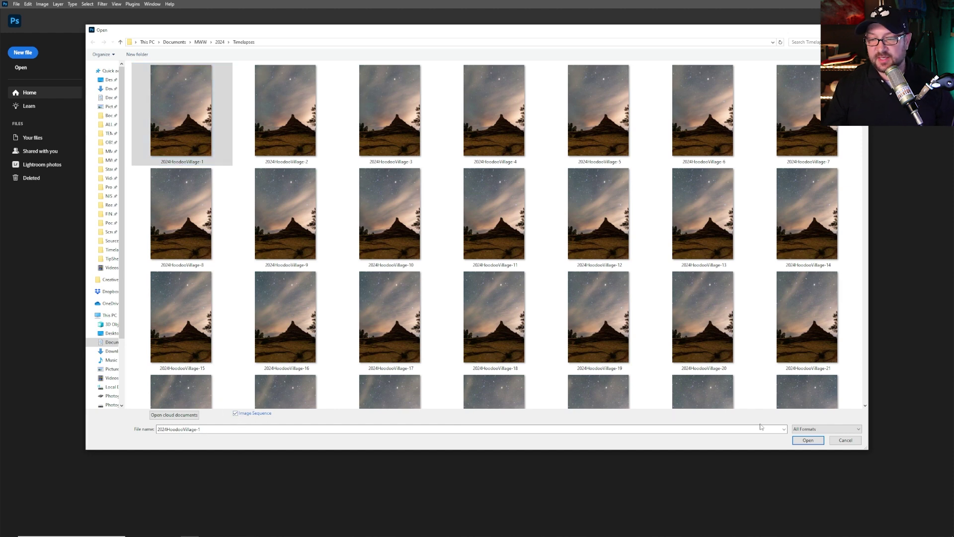
pyautogui.click(807, 440)
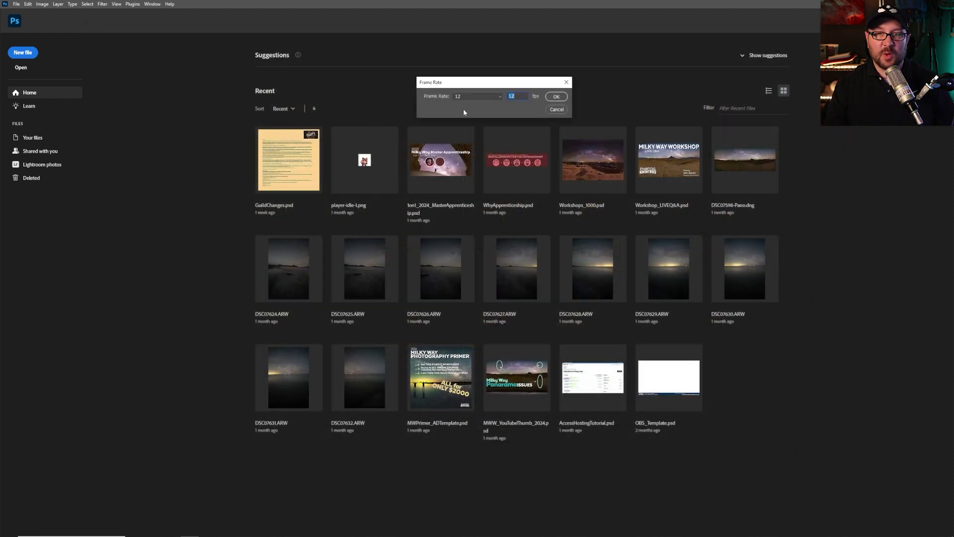
# Load the image sequence at a frame rate of 12 fps.
pyautogui.click(490, 96)
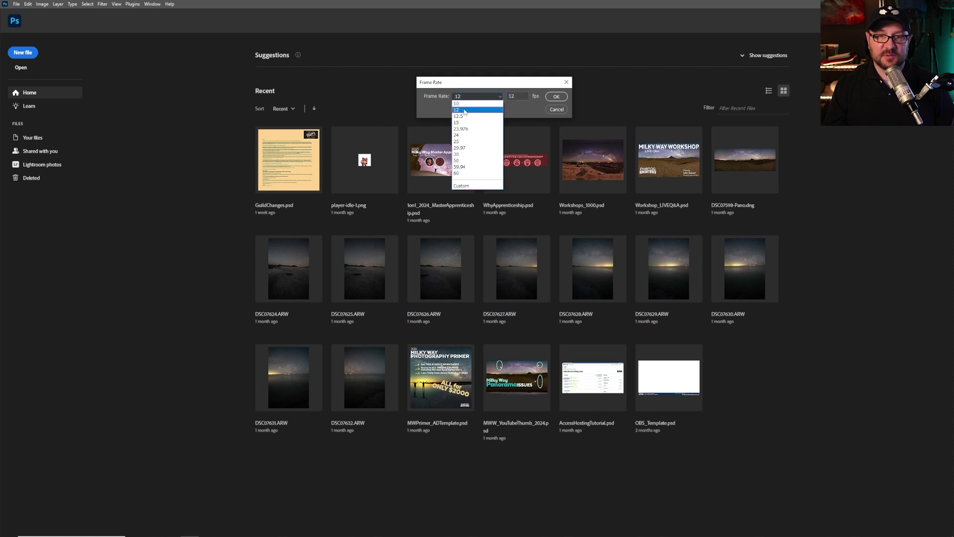
pyautogui.click(510, 103)
pyautogui.click(556, 96)
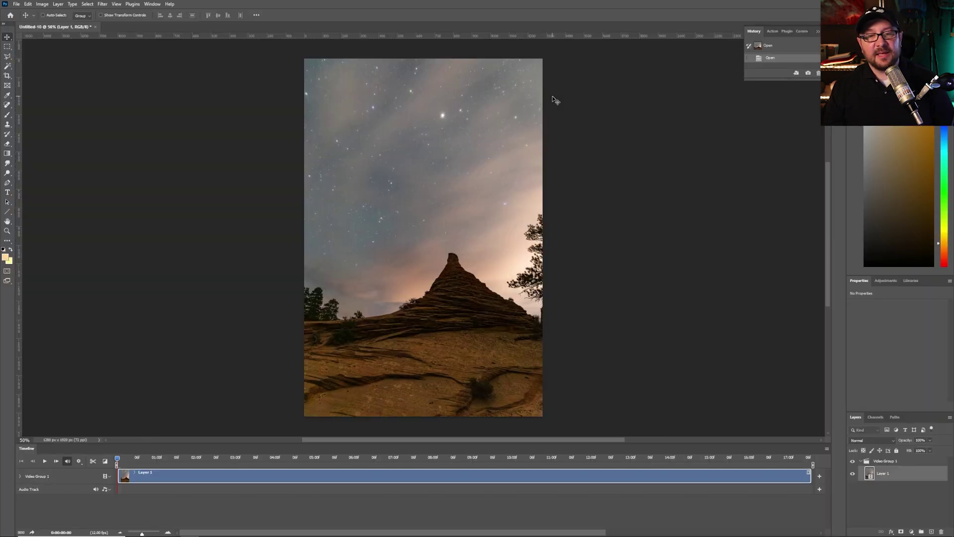
# Check that the Timeline is displayed and play the timelapse clip through to its end.
pyautogui.click(152, 4)
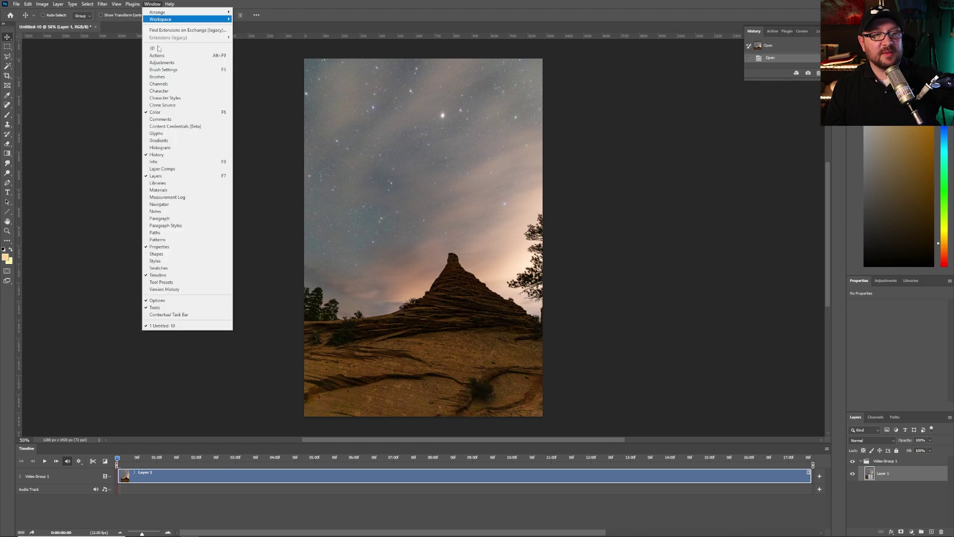
pyautogui.click(161, 277)
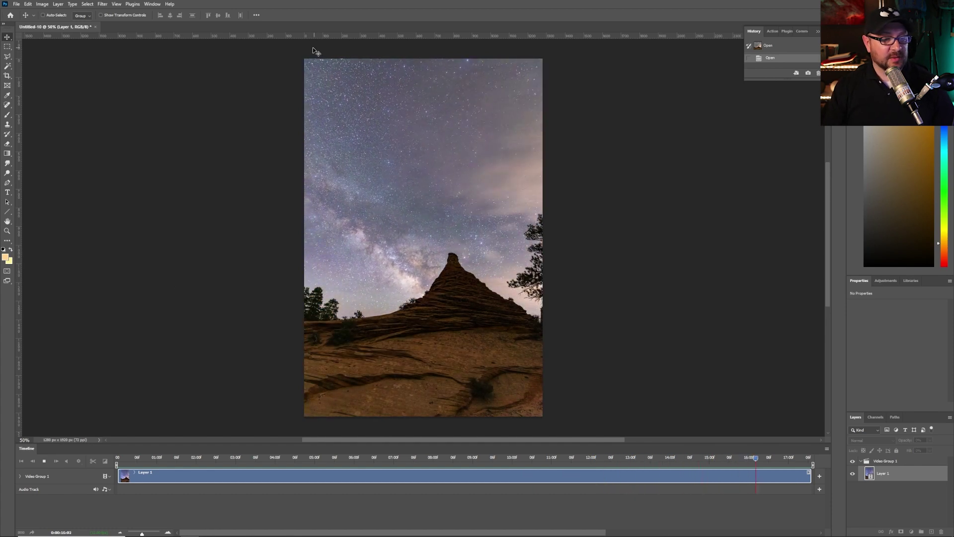
pyautogui.click(48, 490)
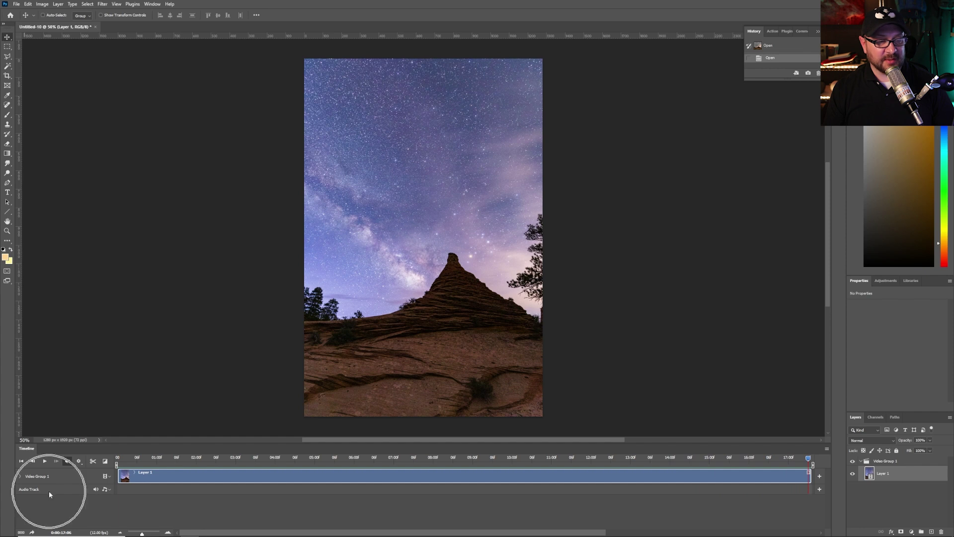
# Add the Indulgence music file to the audio track and trim its end to match the end of the video clip.
pyautogui.click(105, 490)
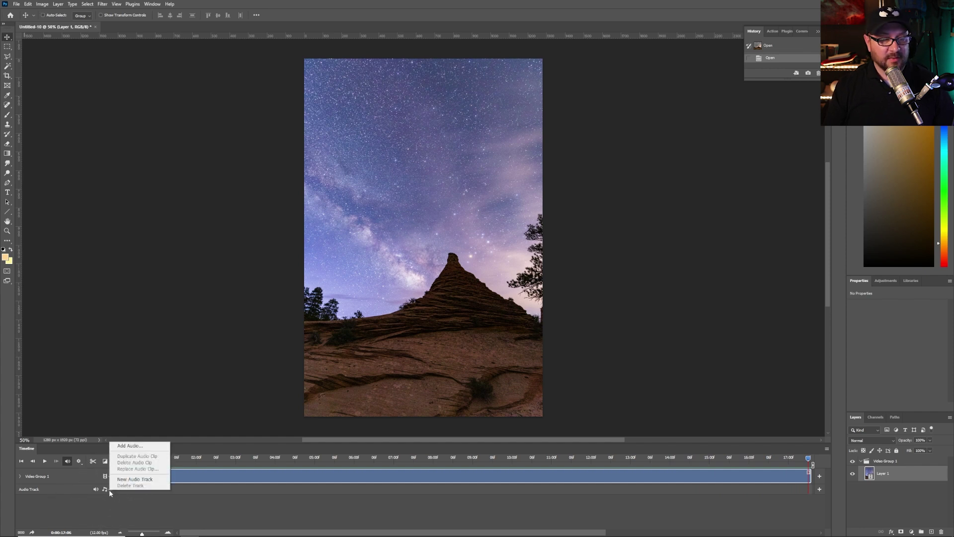
pyautogui.click(129, 445)
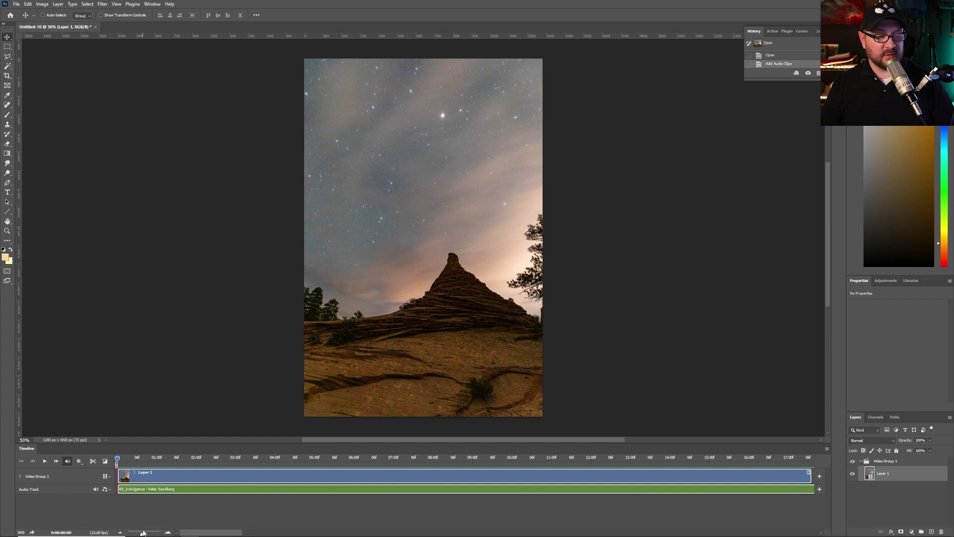
pyautogui.moveTo(143, 534); pyautogui.dragTo(131, 533)
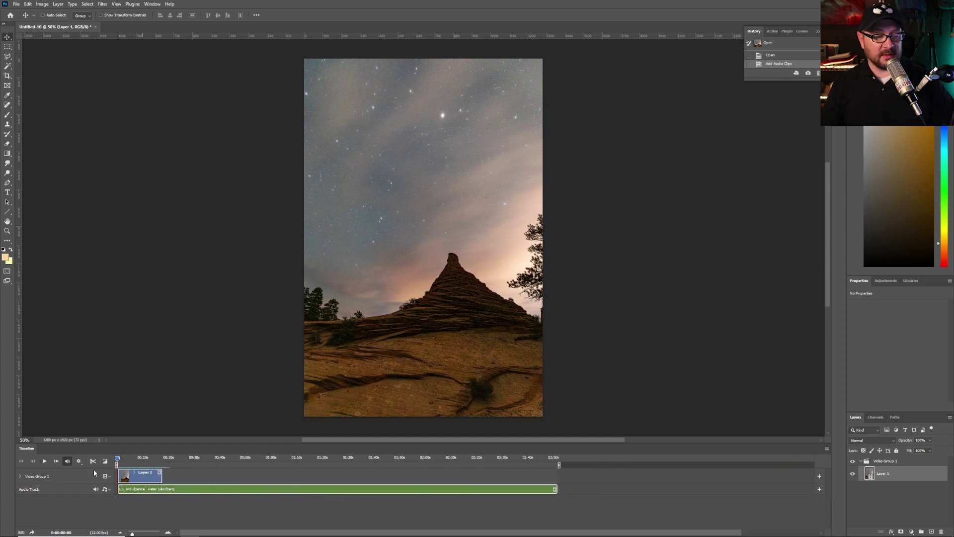
pyautogui.moveTo(556, 491); pyautogui.dragTo(162, 497)
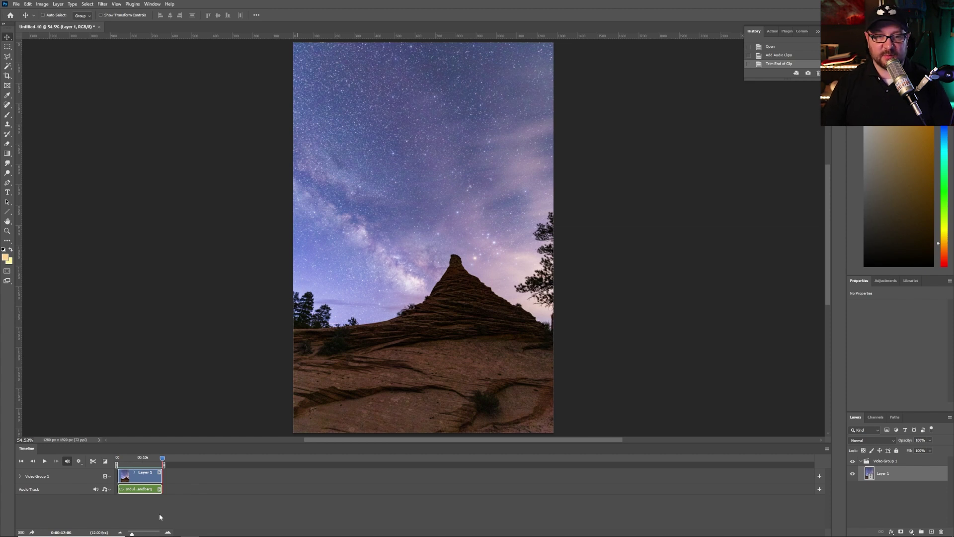
# Try to extend the audio clip to about 1:10 and duplicate the timelapse video clip.
pyautogui.click(162, 488)
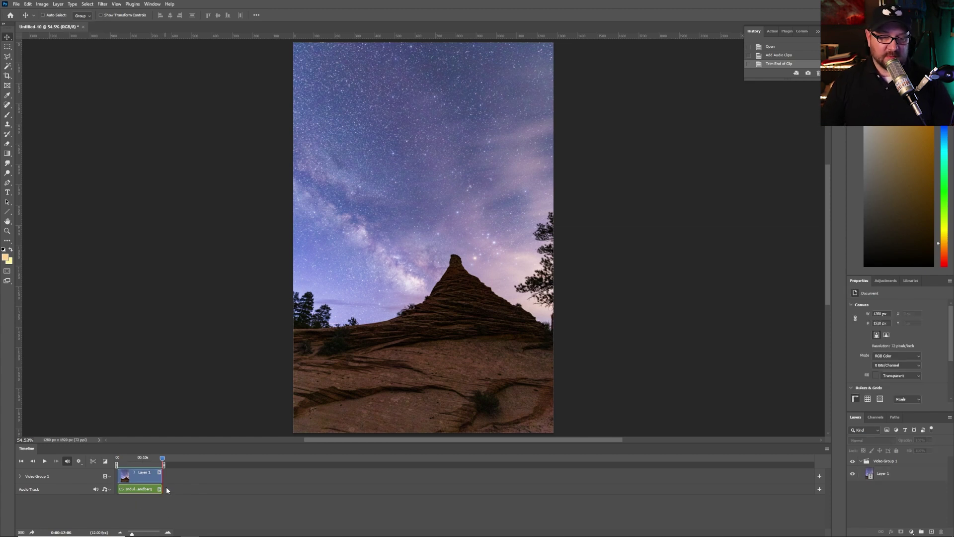
pyautogui.moveTo(161, 489); pyautogui.dragTo(301, 490)
pyautogui.click(141, 478)
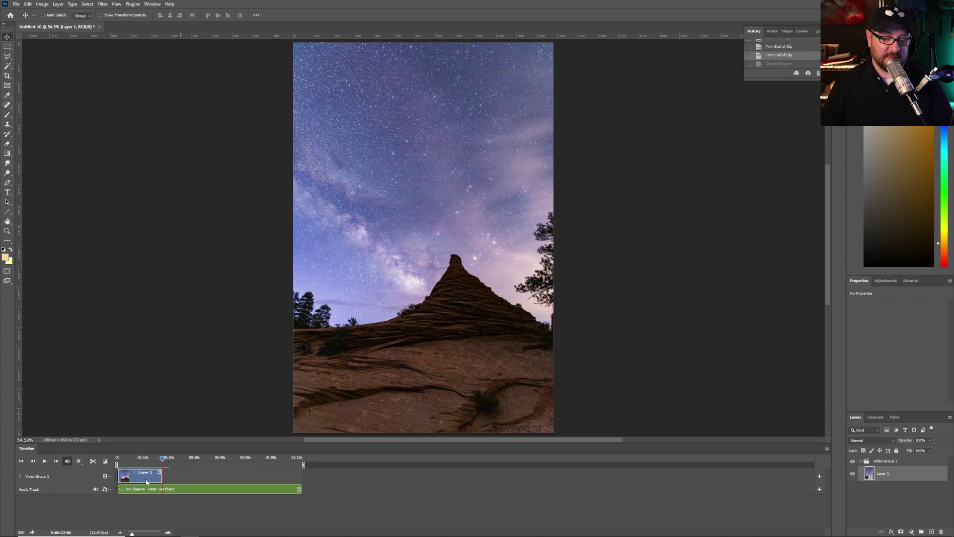
pyautogui.hotkey('ctrl', 'j')
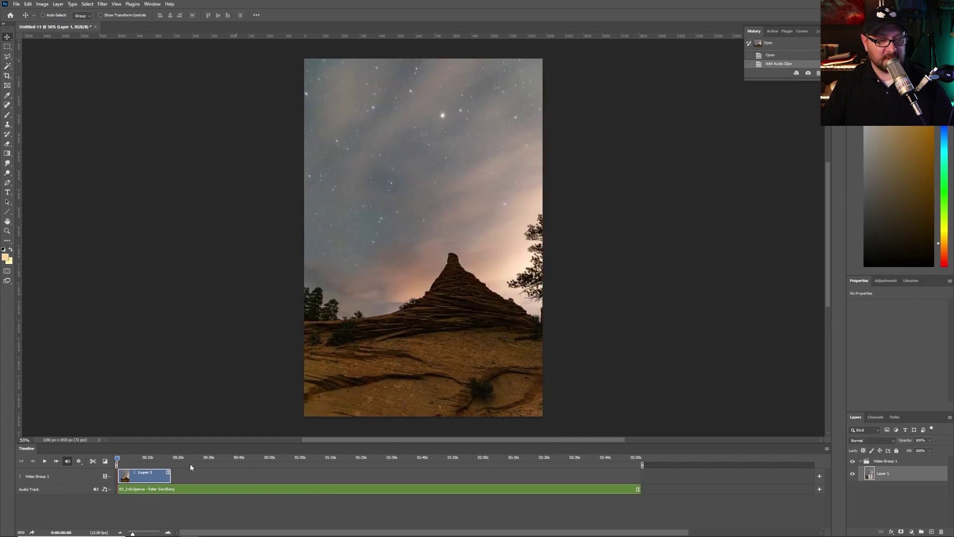
# Duplicate the timelapse clip twice and trim the music's end to the end of the third clip.
pyautogui.hotkey('ctrl', 'j')
pyautogui.hotkey('ctrl', 'j')
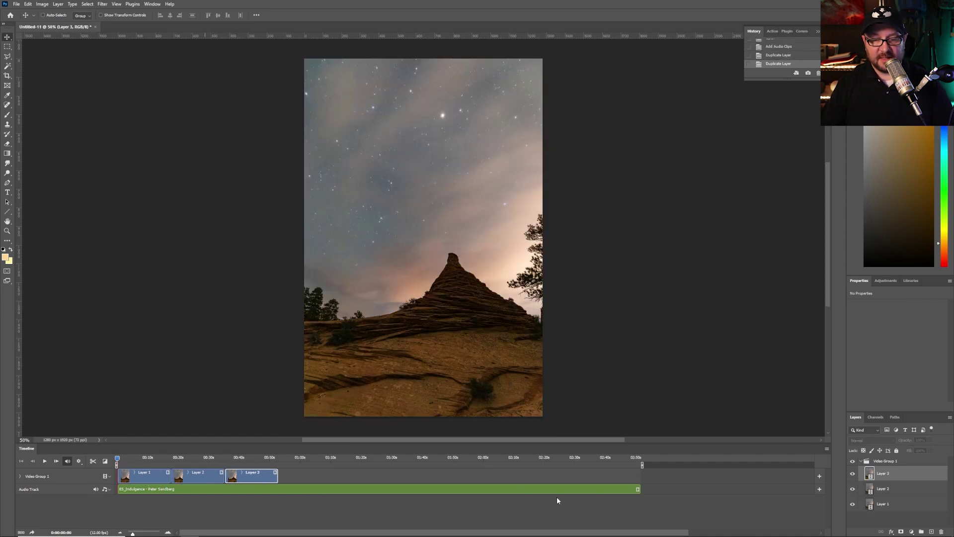
pyautogui.moveTo(640, 492); pyautogui.dragTo(280, 500)
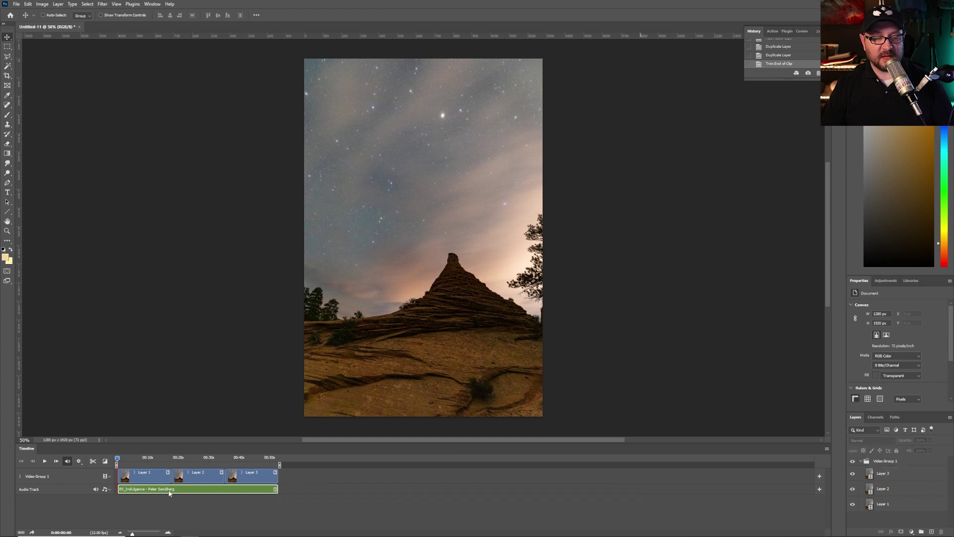
# Set the music clip's fade-out to 5 seconds.
pyautogui.rightClick(231, 491)
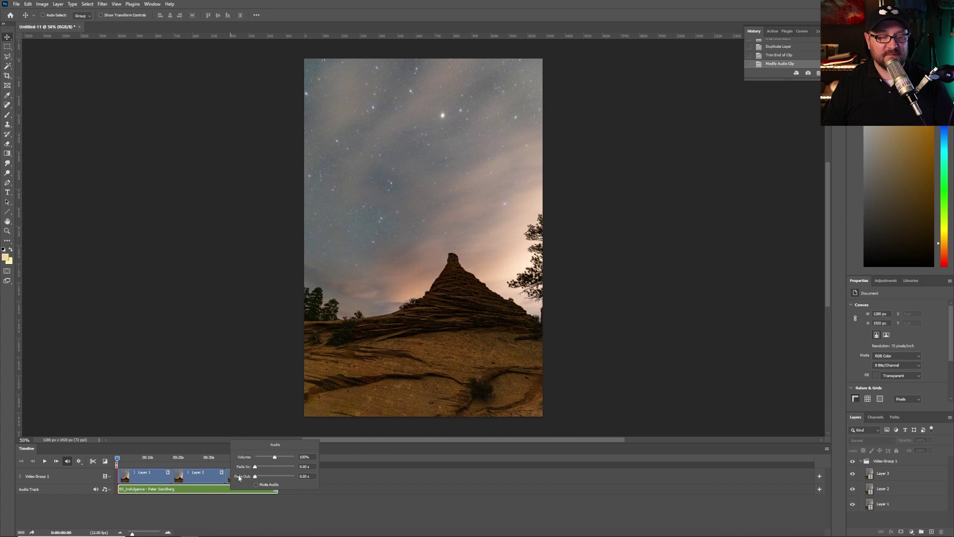
pyautogui.click(189, 492)
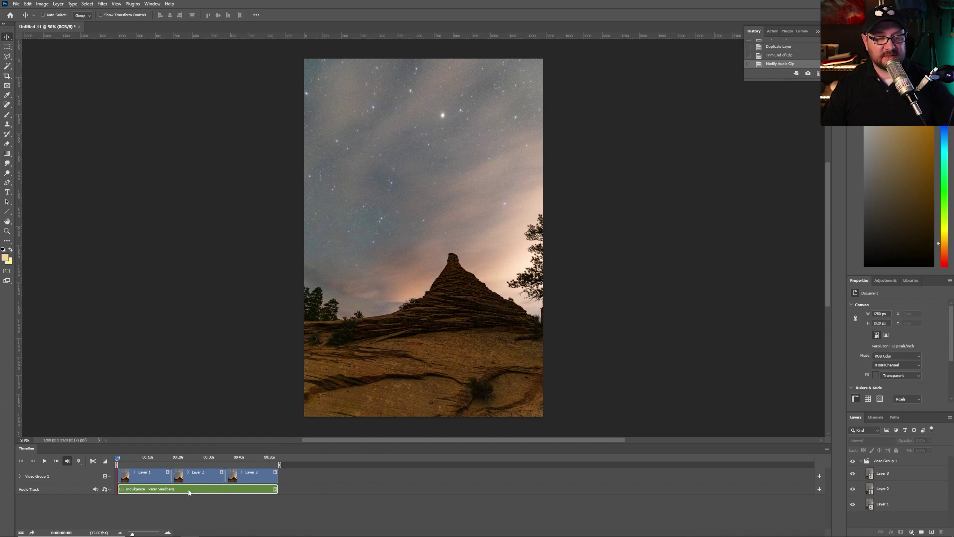
pyautogui.rightClick(189, 492)
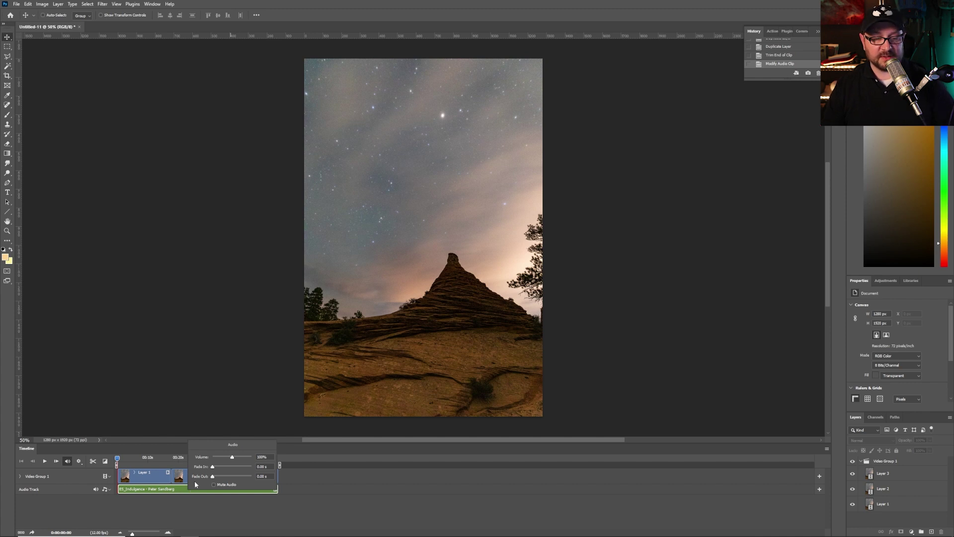
pyautogui.click(202, 478)
pyautogui.click(202, 479)
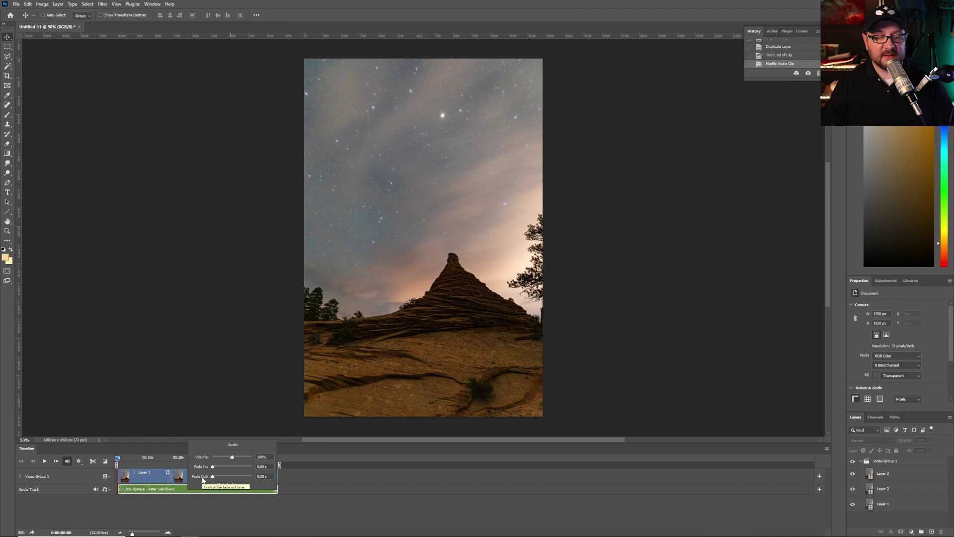
pyautogui.moveTo(212, 476); pyautogui.dragTo(219, 477)
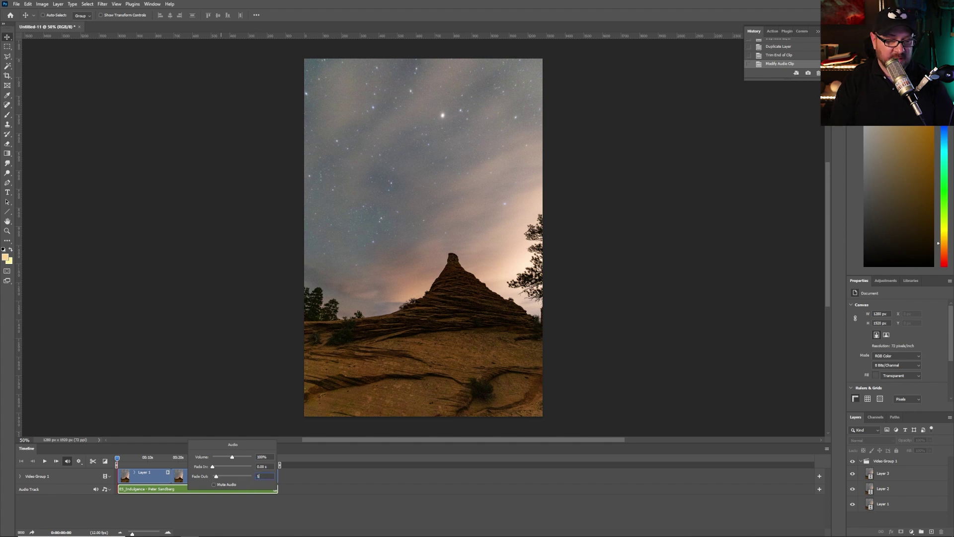
pyautogui.press('Return')
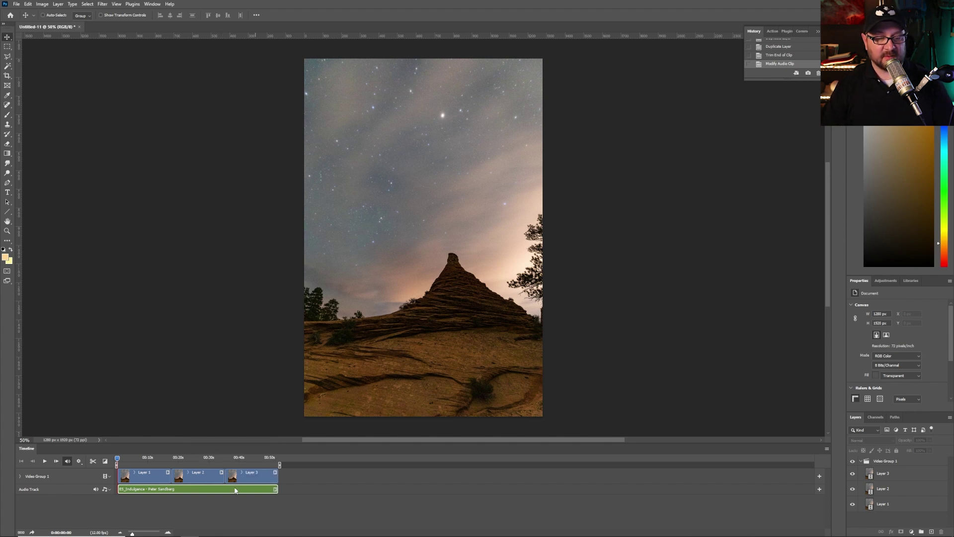
# Check the music clip's fade-out setting and play the video's closing section from about 43 seconds.
pyautogui.rightClick(235, 490)
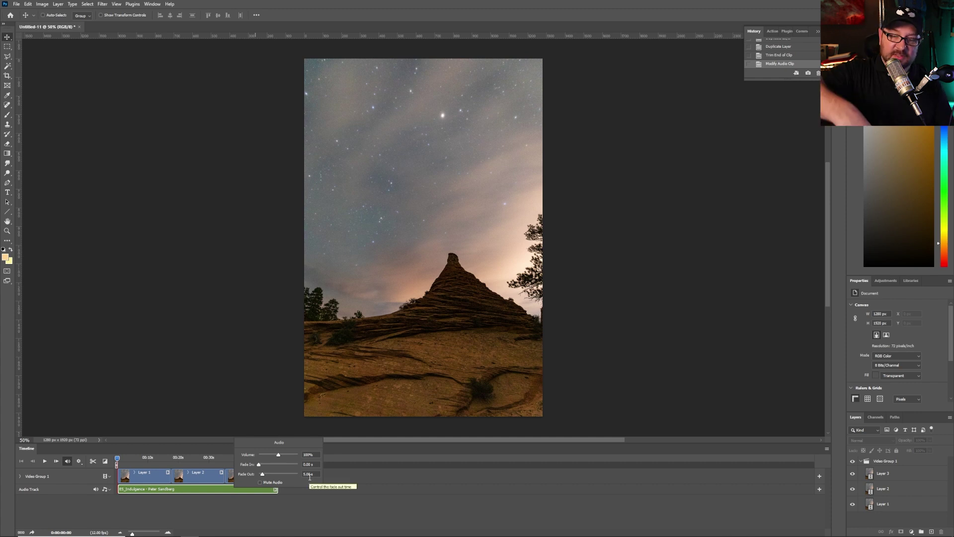
pyautogui.click(302, 497)
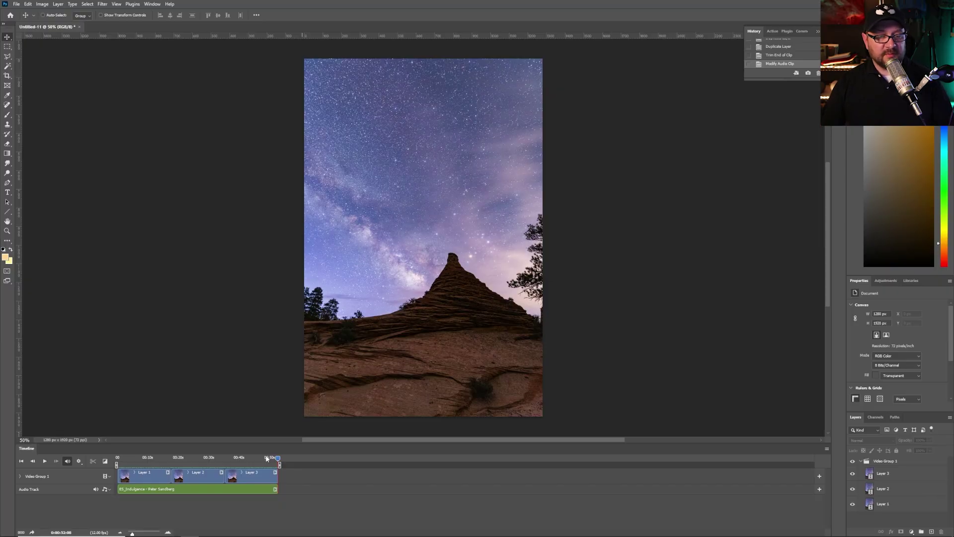
pyautogui.moveTo(267, 459); pyautogui.dragTo(250, 457)
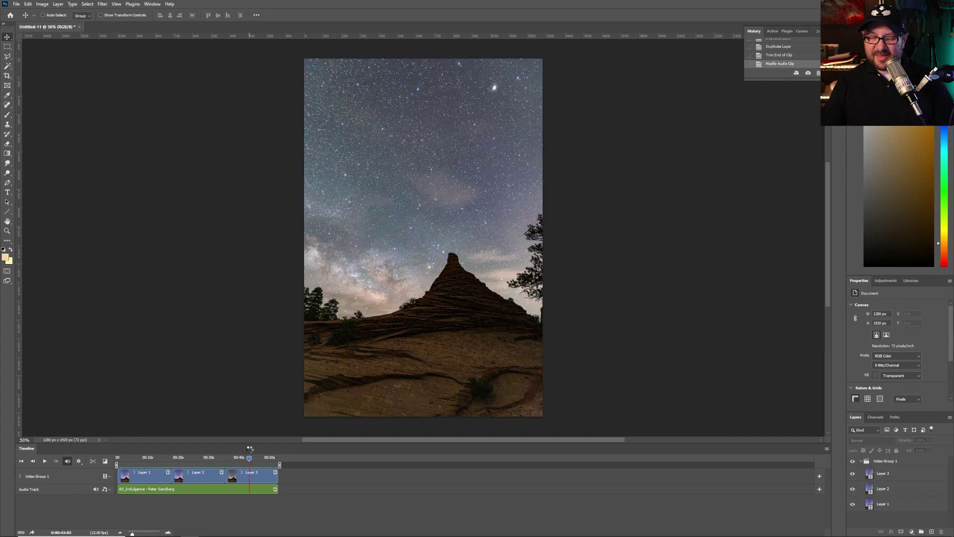
pyautogui.press('space')
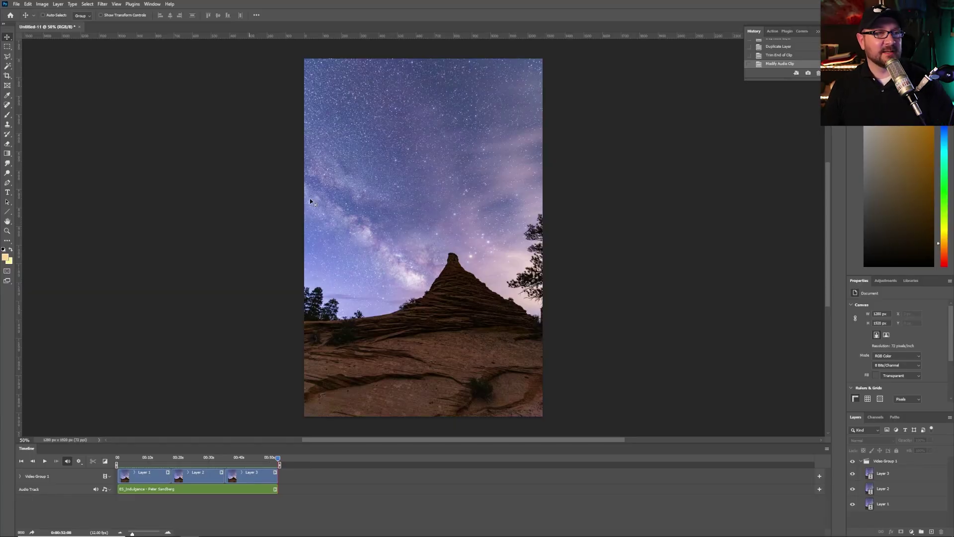
# Render the whole timeline as an H.264 video named 2024HoodooVillageTL.mp4 in the Timelapses folder.
pyautogui.click(21, 6)
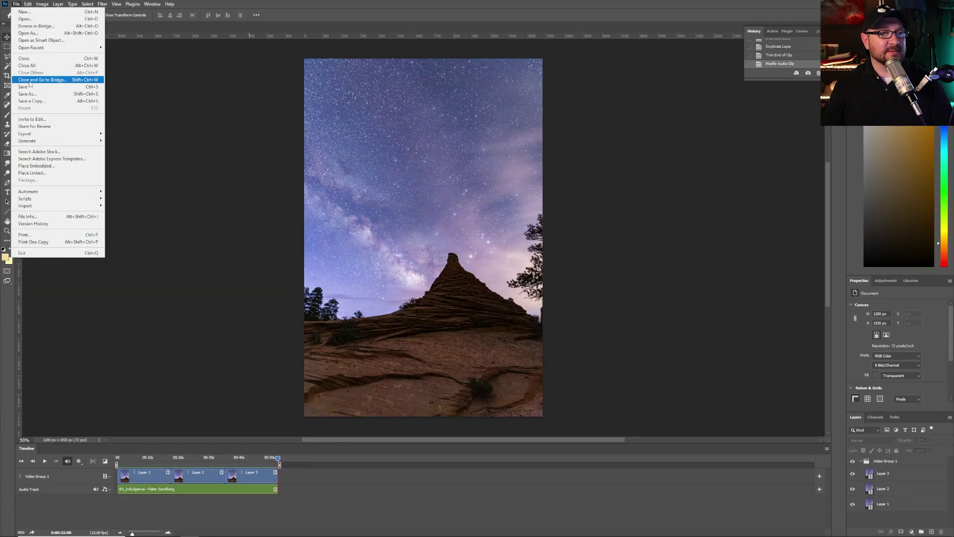
pyautogui.moveTo(63, 136)
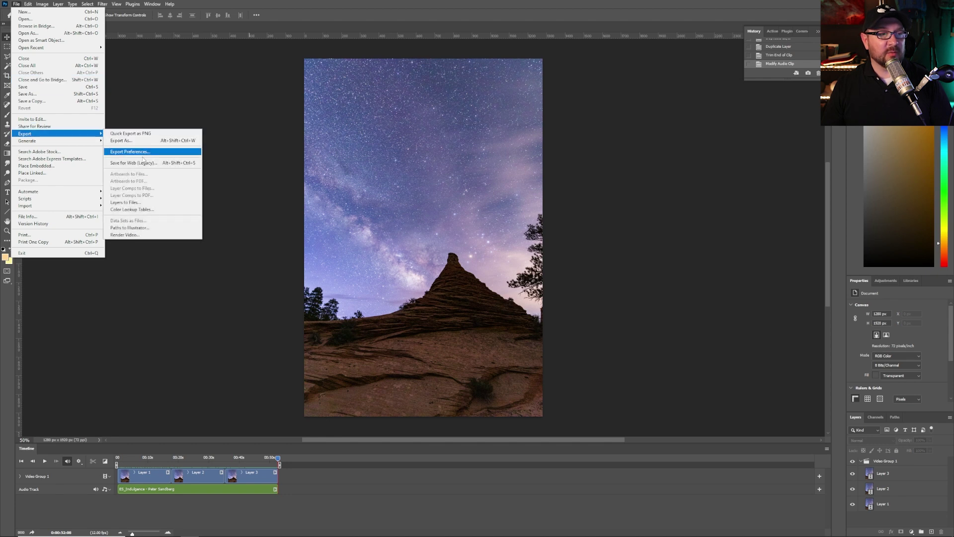
pyautogui.click(147, 234)
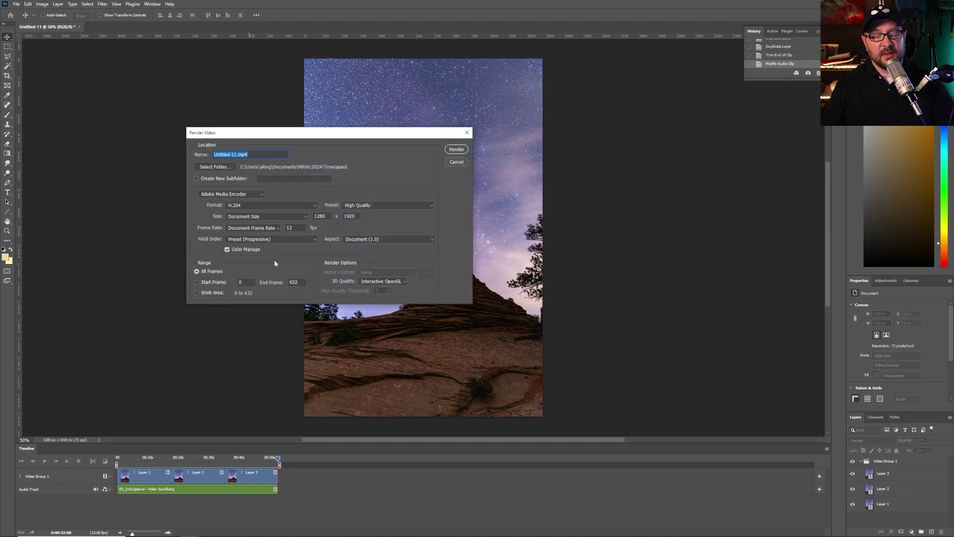
pyautogui.moveTo(351, 136); pyautogui.dragTo(378, 143)
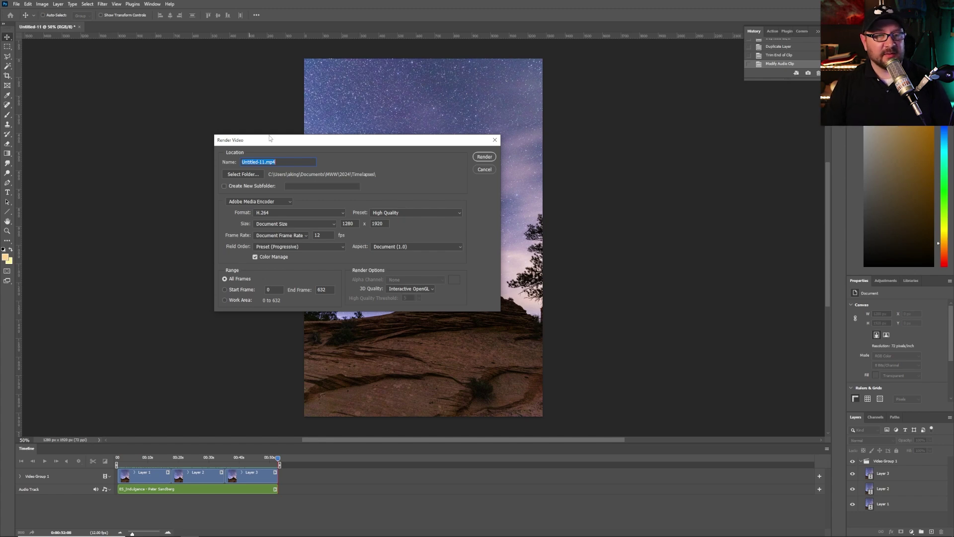
pyautogui.click(253, 176)
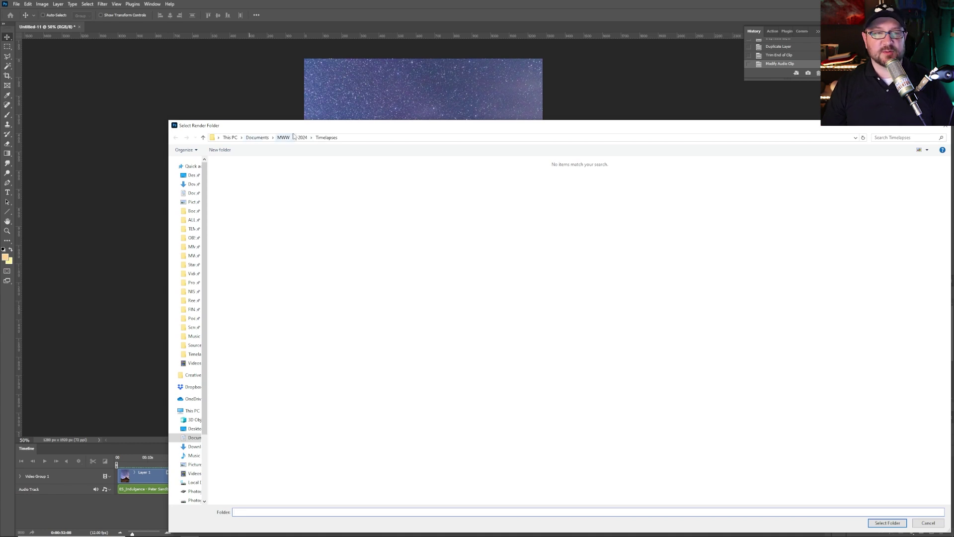
pyautogui.click(888, 523)
pyautogui.click(268, 162)
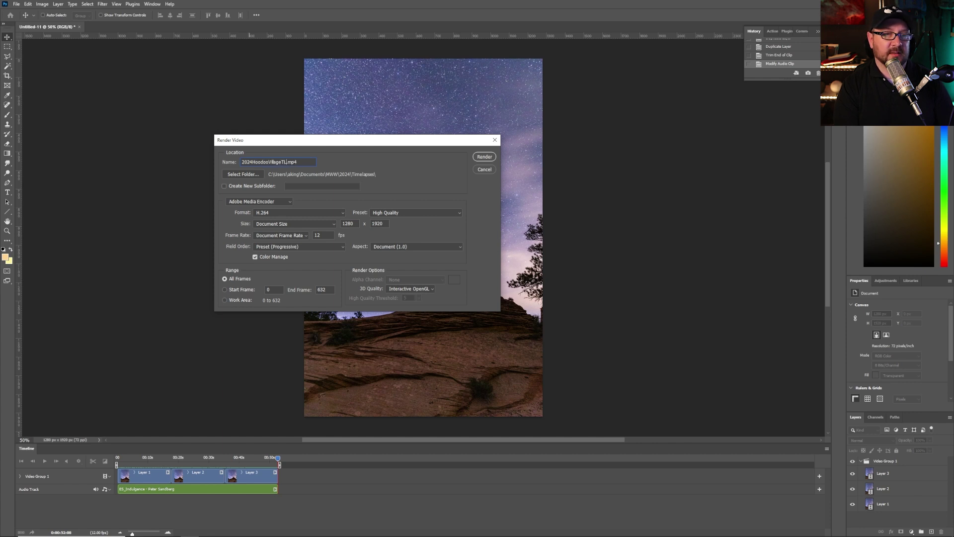
pyautogui.press('Return')
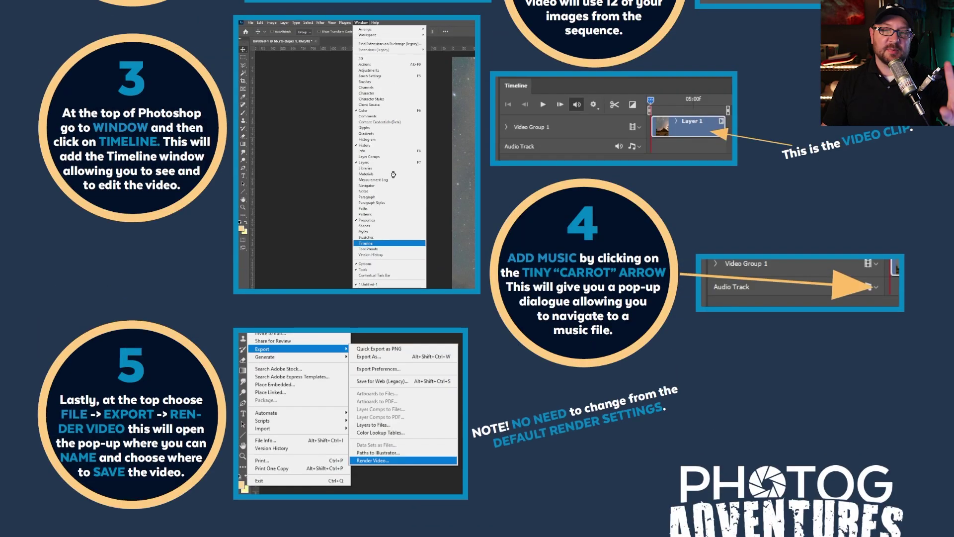
pyautogui.scroll(-5, 419, 199)
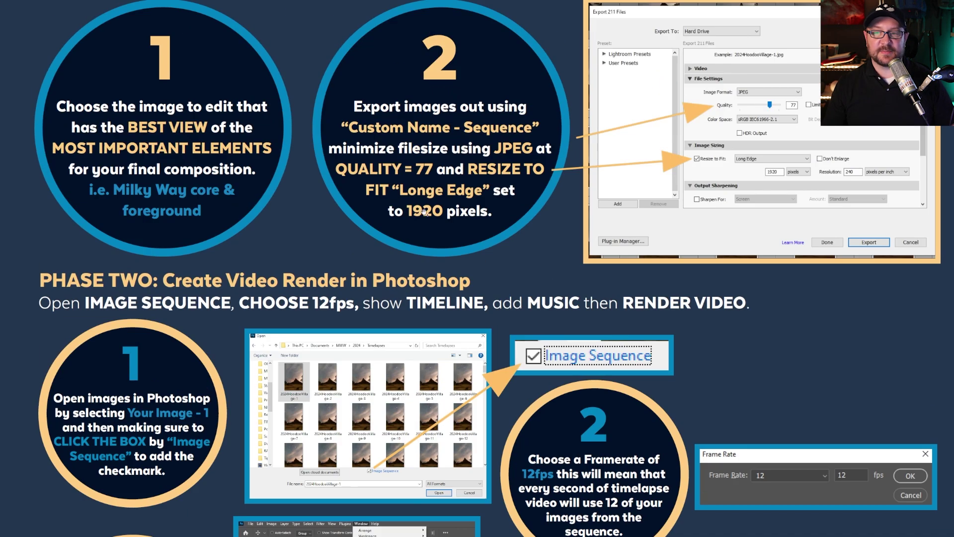
pyautogui.scroll(1, 451, 196)
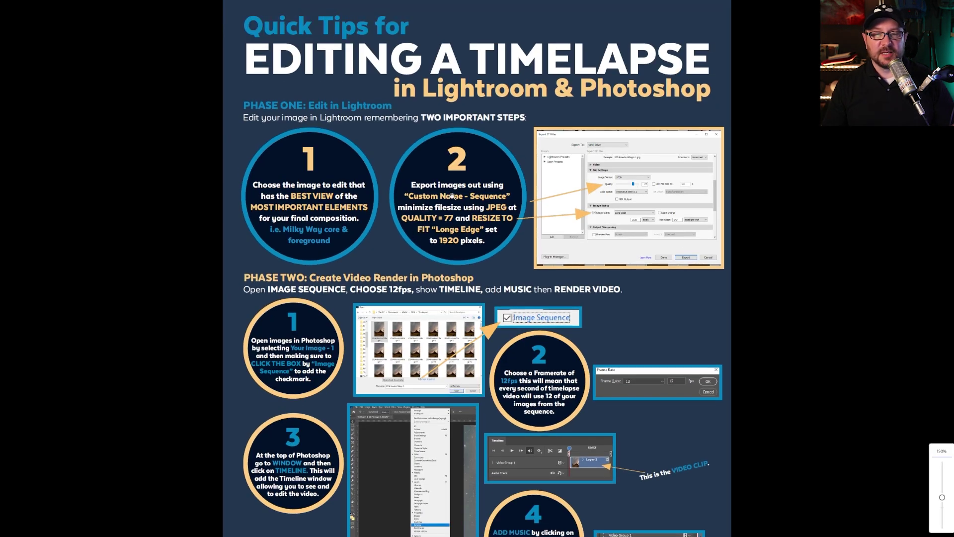